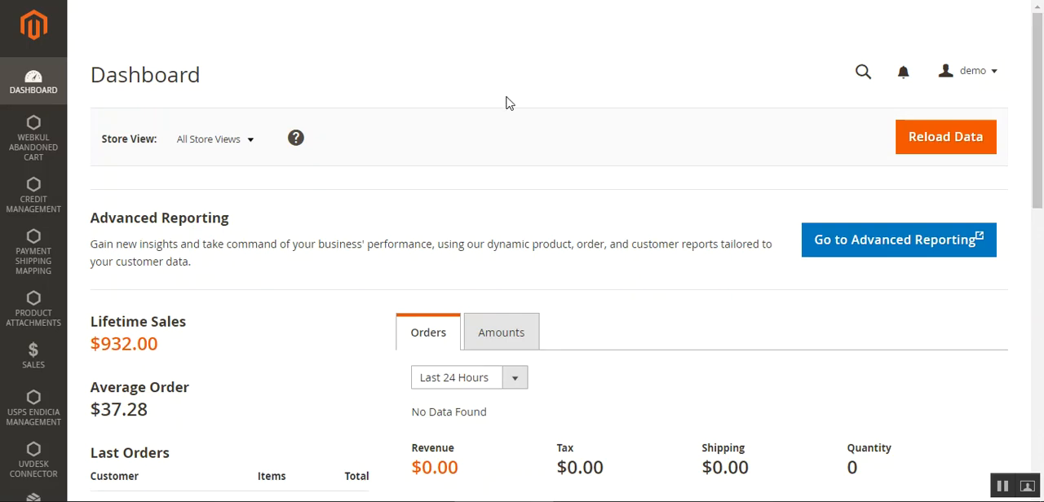
Open the Configuration page from the Stores settings
drag(1042, 94, 1042, 70)
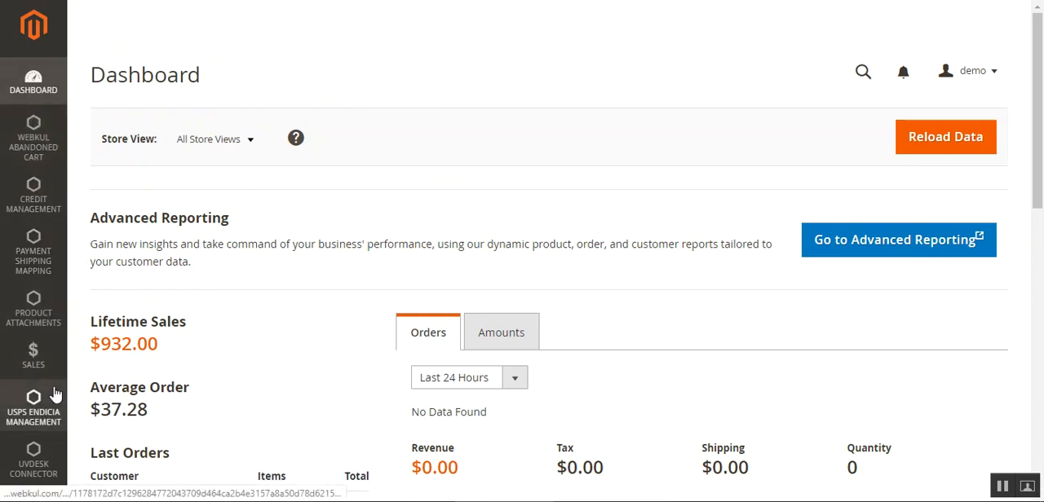
scroll(24, 397, down, 5)
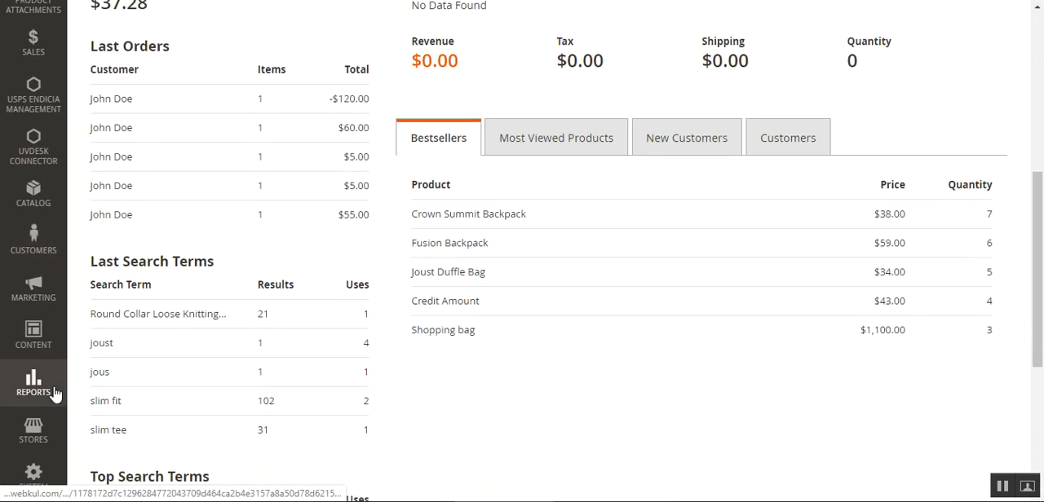
click(32, 430)
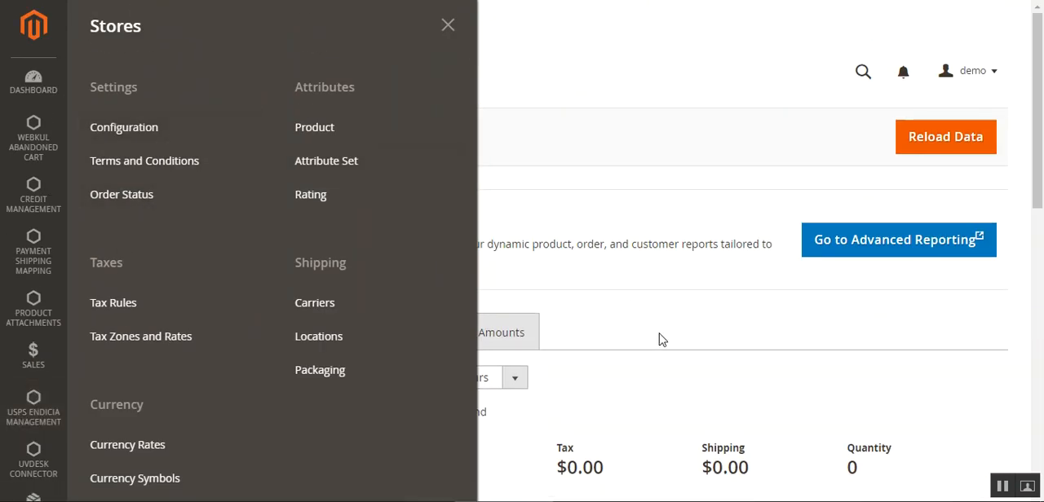
click(150, 143)
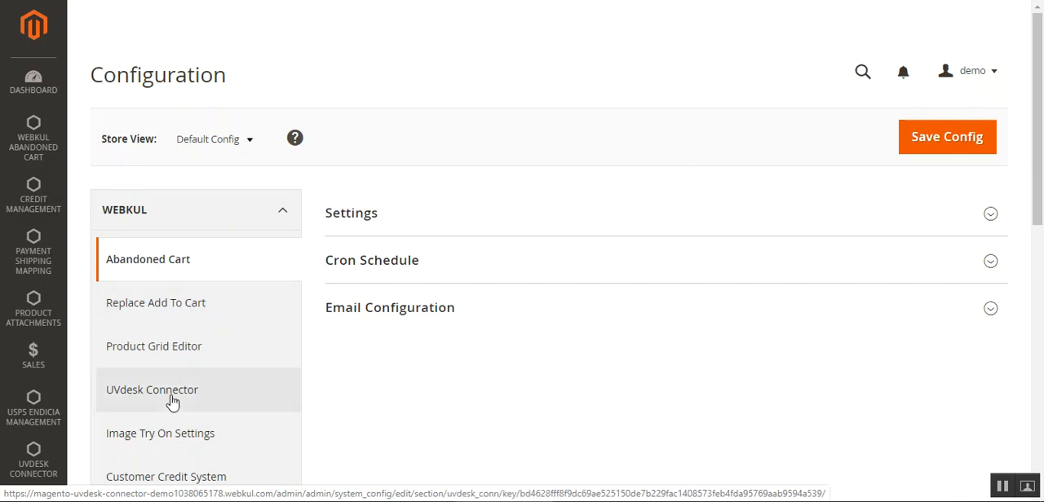
Open the Shipping and Payment Restriction settings in the Webkul section of the configuration
drag(1041, 110, 1042, 149)
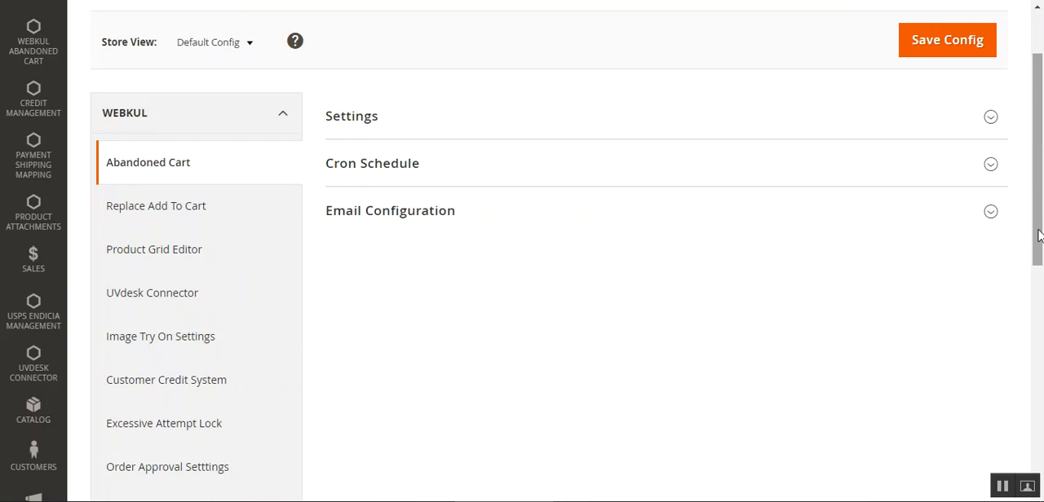
drag(1038, 234, 1038, 320)
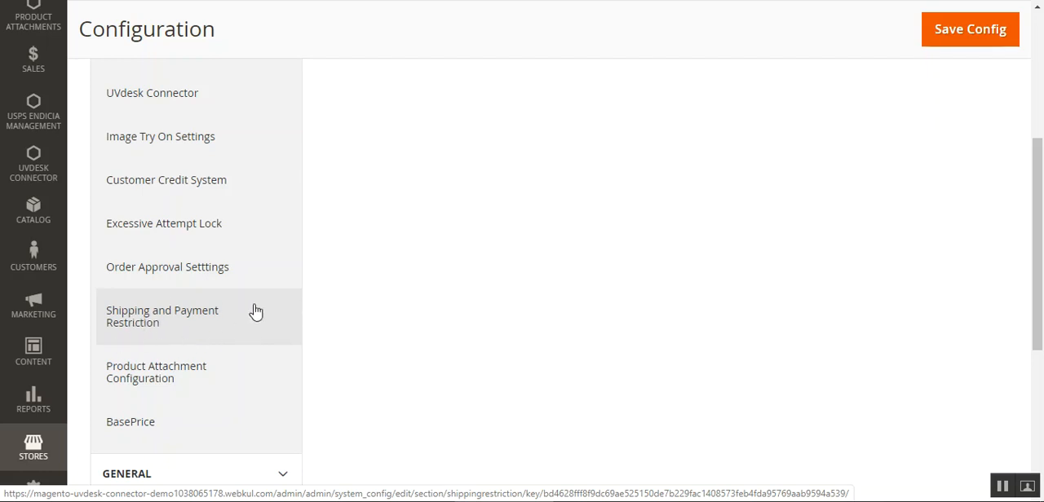
scroll(256, 312, up, 4)
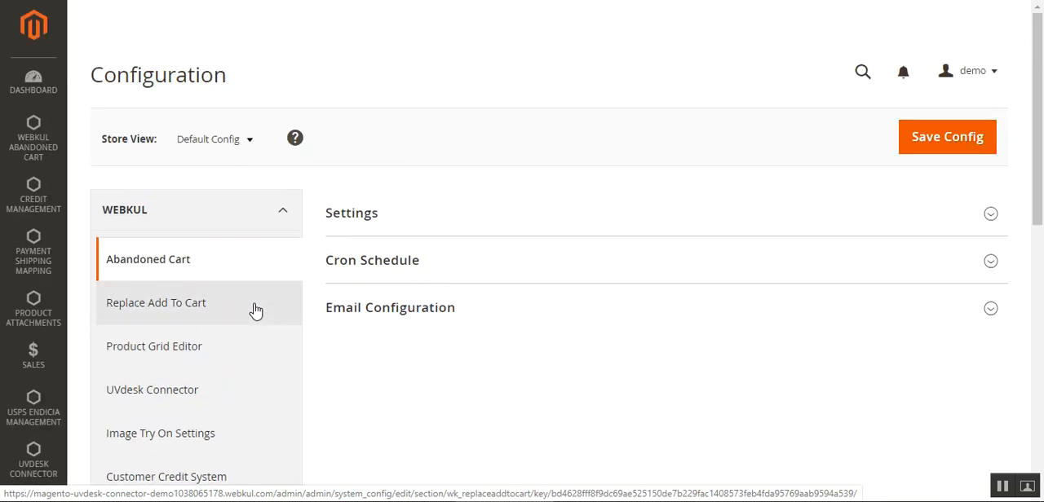
scroll(193, 236, down, 10)
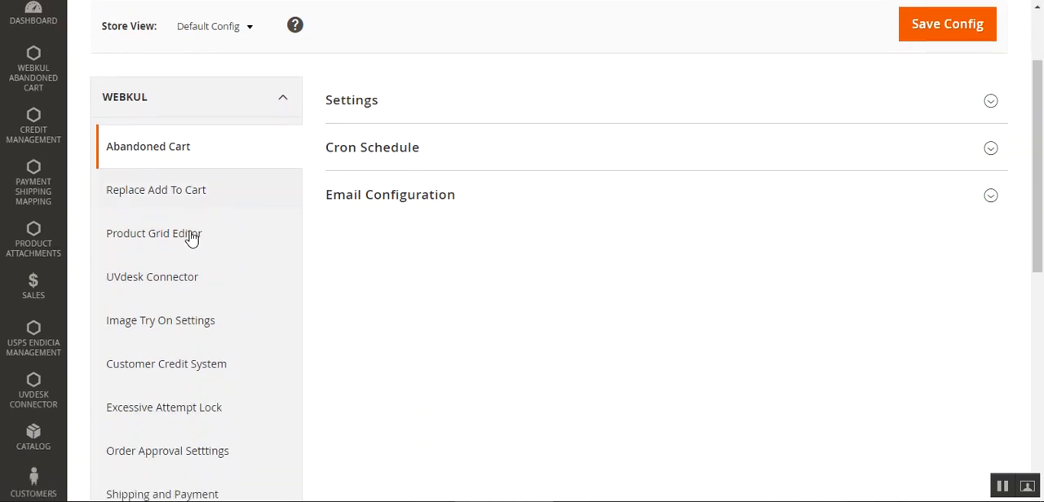
scroll(206, 150, up, 3)
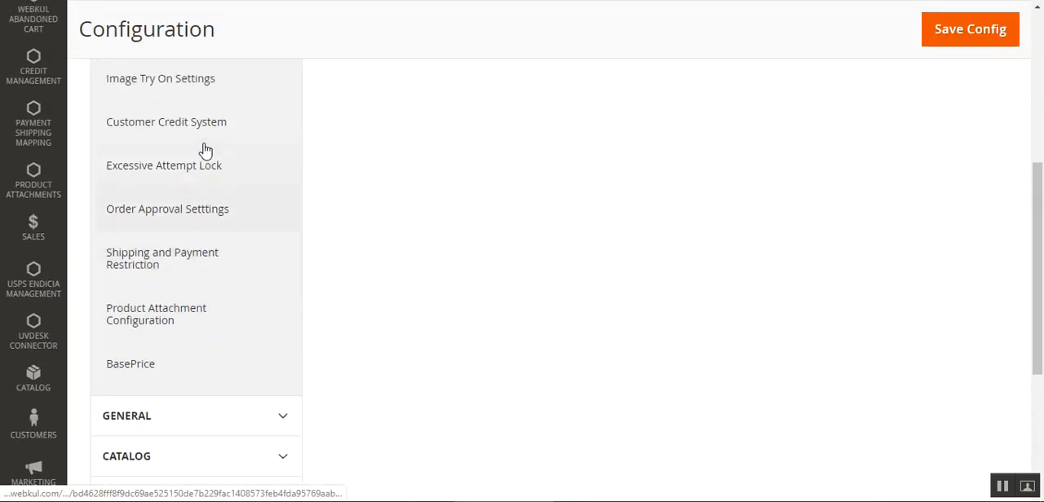
click(169, 288)
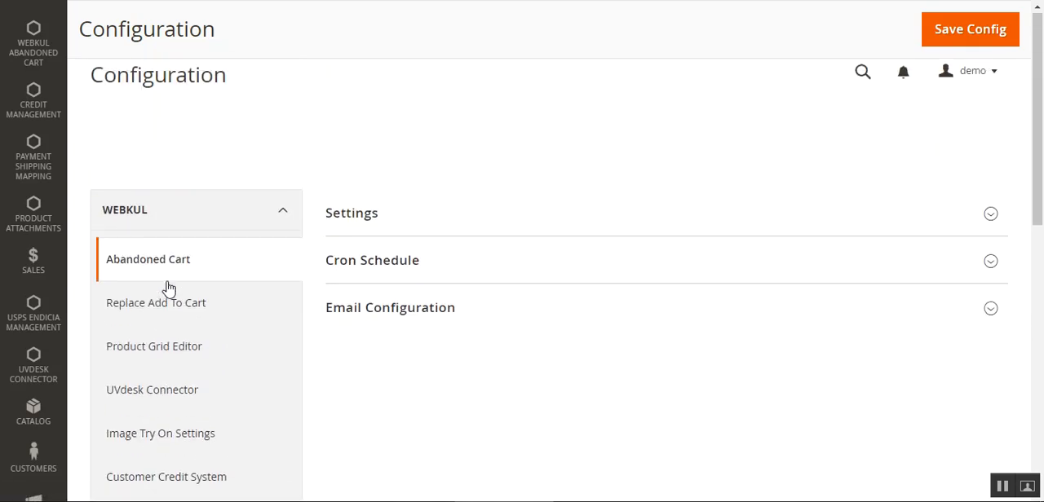
click(169, 287)
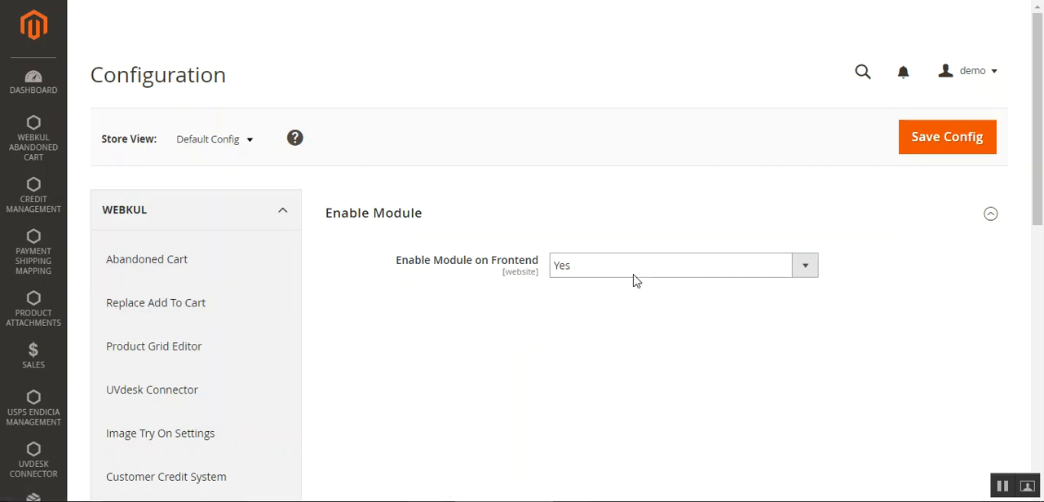
Keep Enable Module on Frontend set to Yes and save the configuration
click(582, 276)
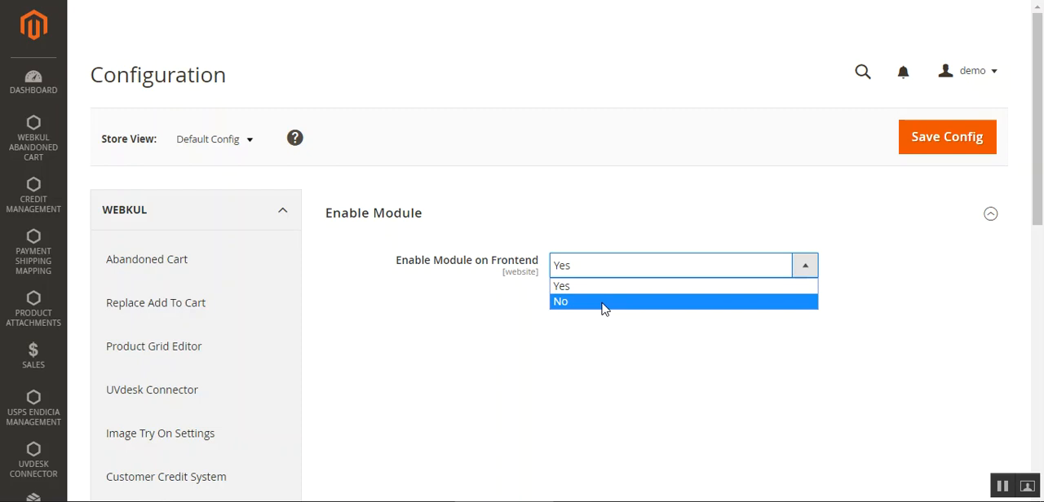
click(493, 339)
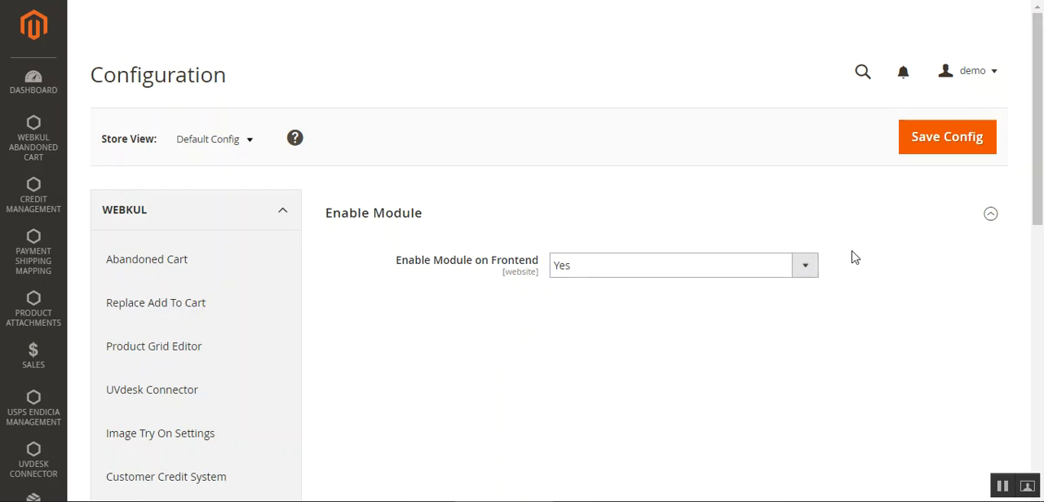
click(957, 148)
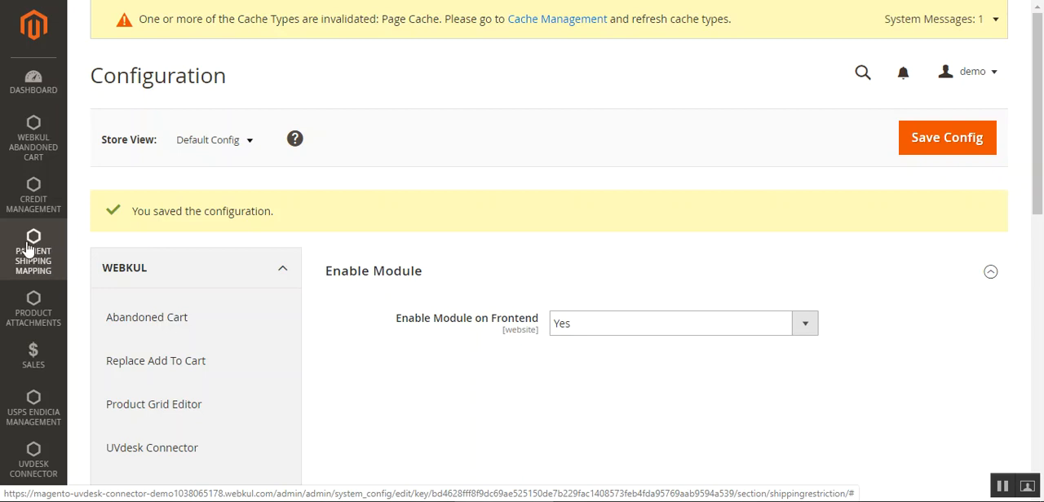
Open the Payment and Shipping Mapping page in a new browser tab and check the bulk actions offered for mappings
click(29, 249)
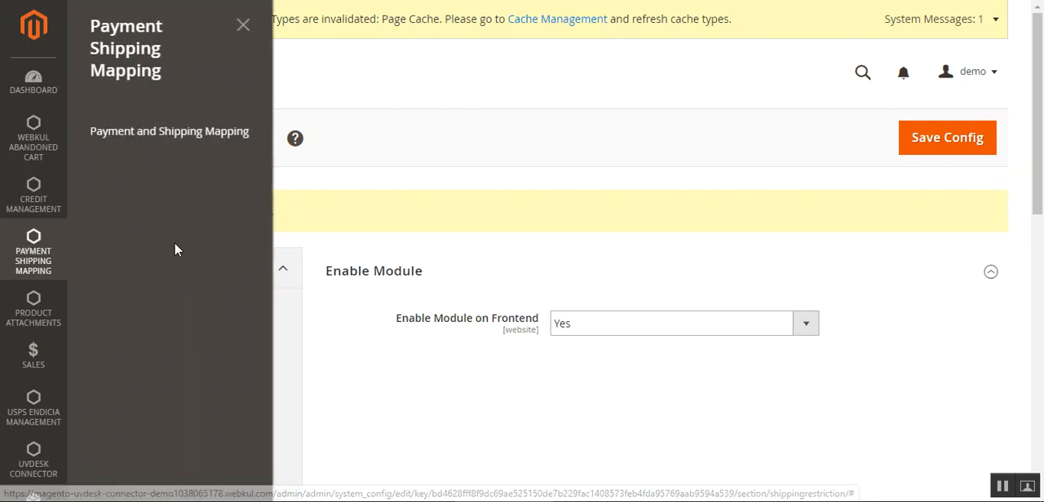
right_click(164, 140)
click(215, 145)
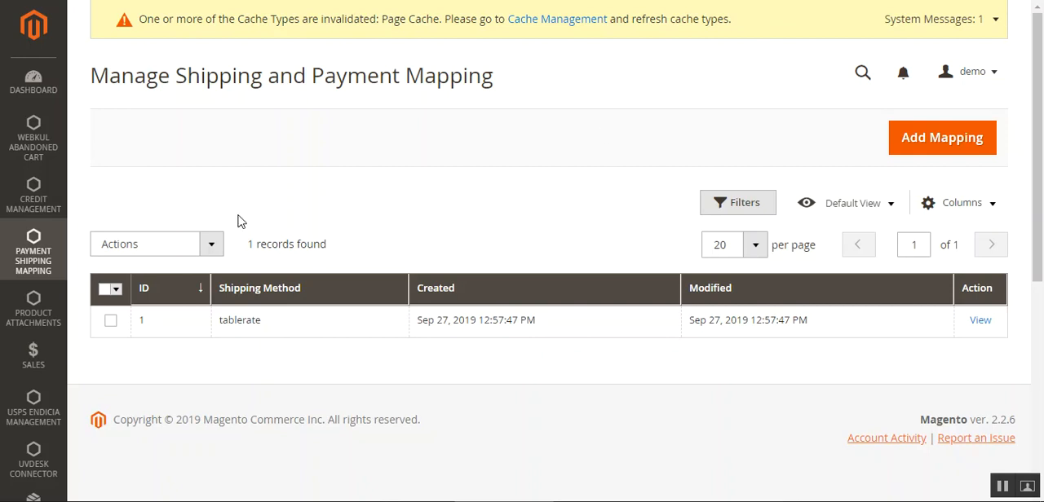
click(212, 251)
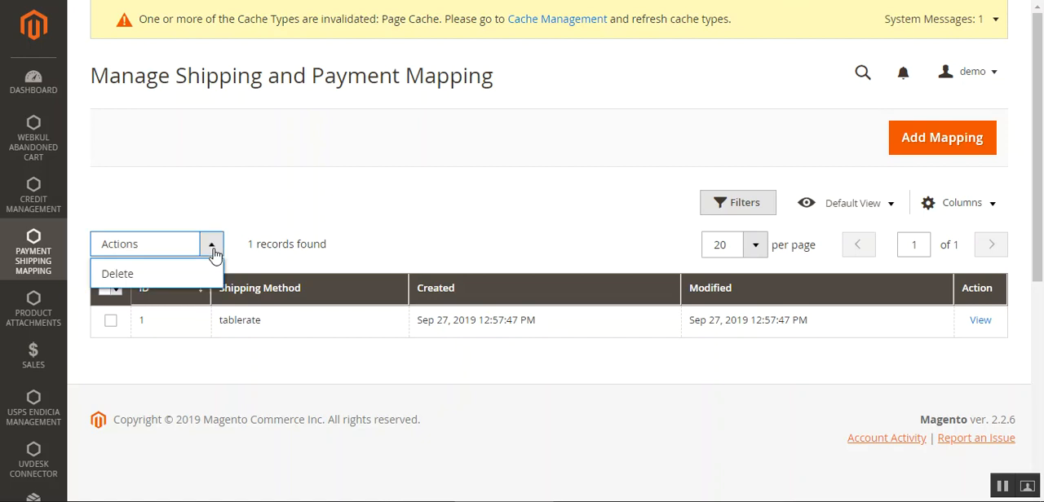
click(385, 152)
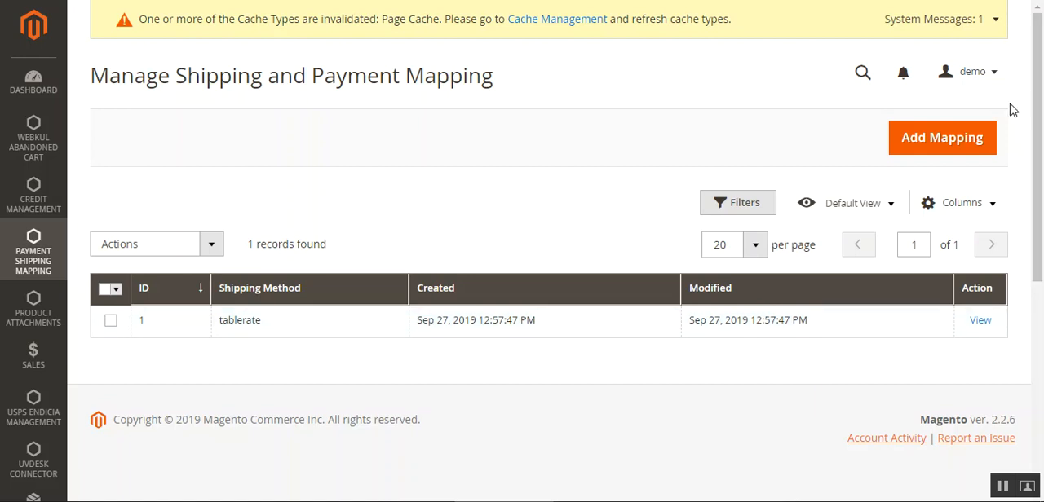
Start a new mapping and set its shipping method to United Parcel Service
click(942, 147)
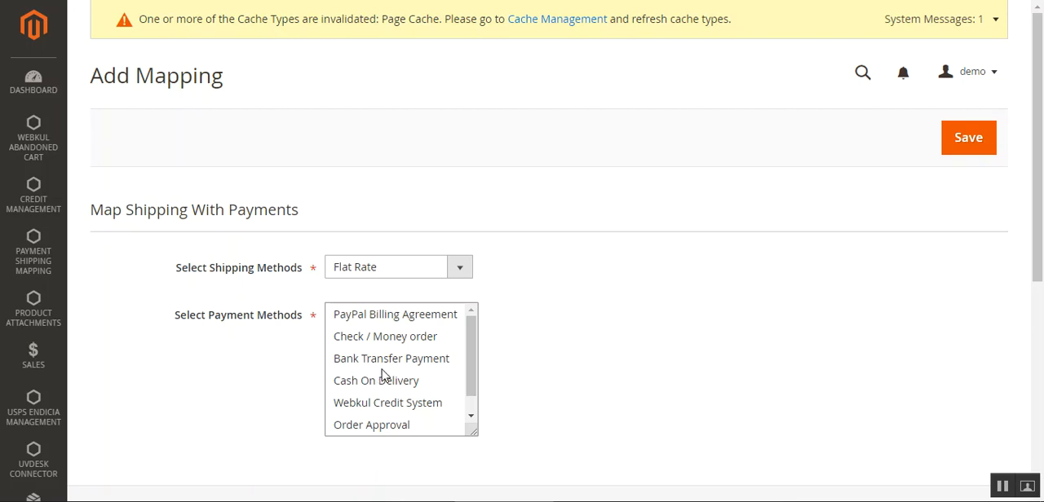
click(454, 276)
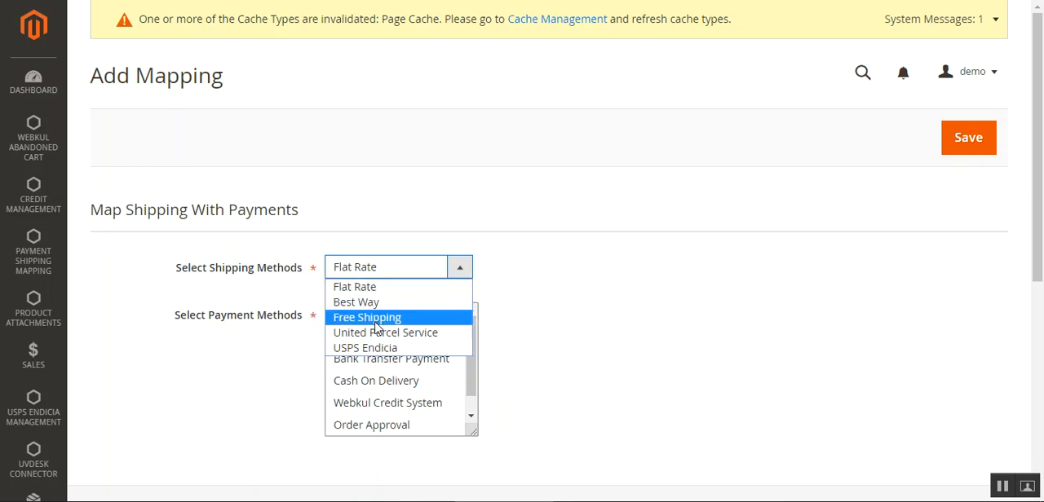
click(587, 295)
drag(470, 346, 479, 414)
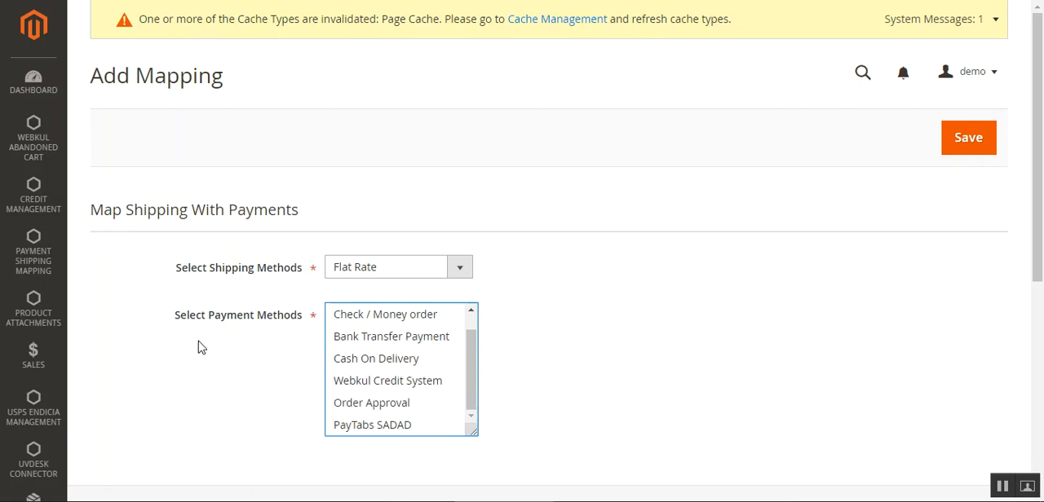
click(462, 272)
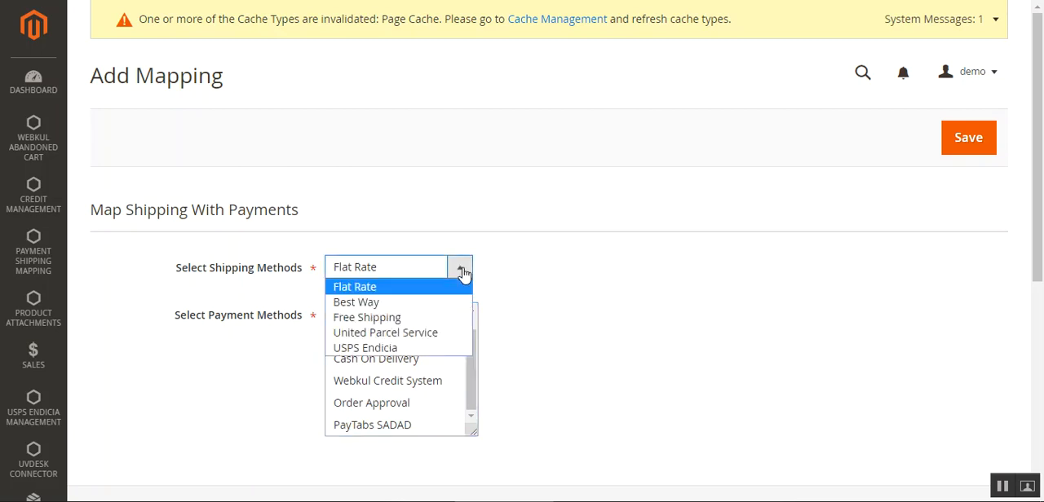
click(416, 333)
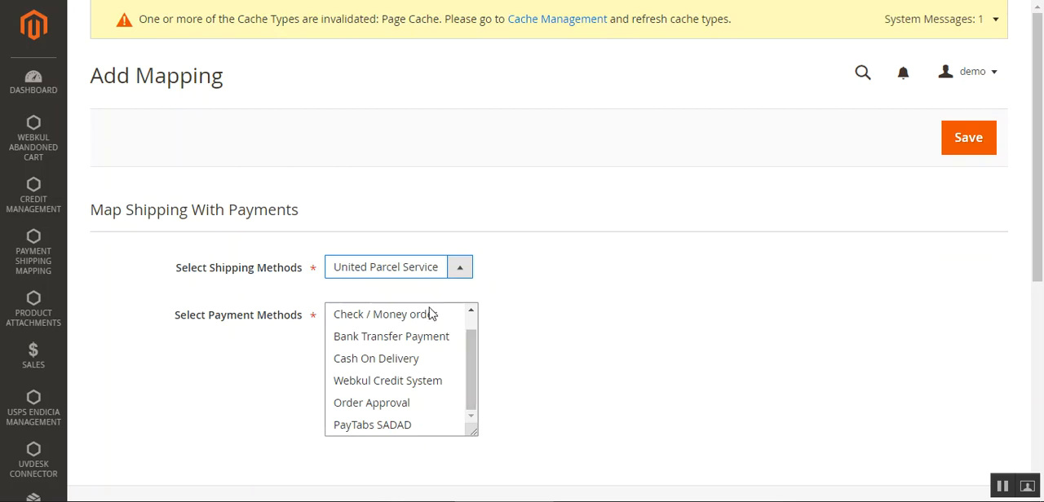
Select PayPal Billing Agreement and Webkul Credit System as the payment methods and save the mapping
click(474, 365)
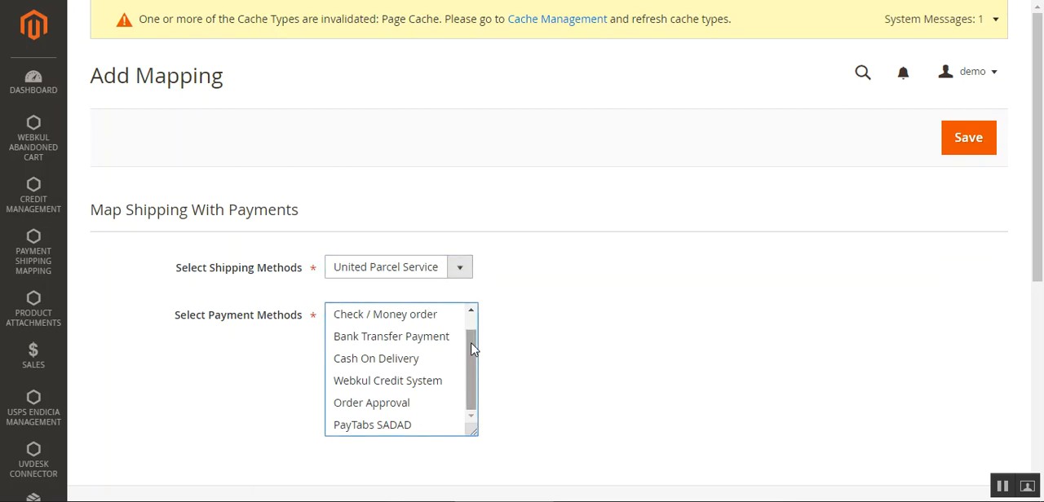
drag(473, 347, 474, 331)
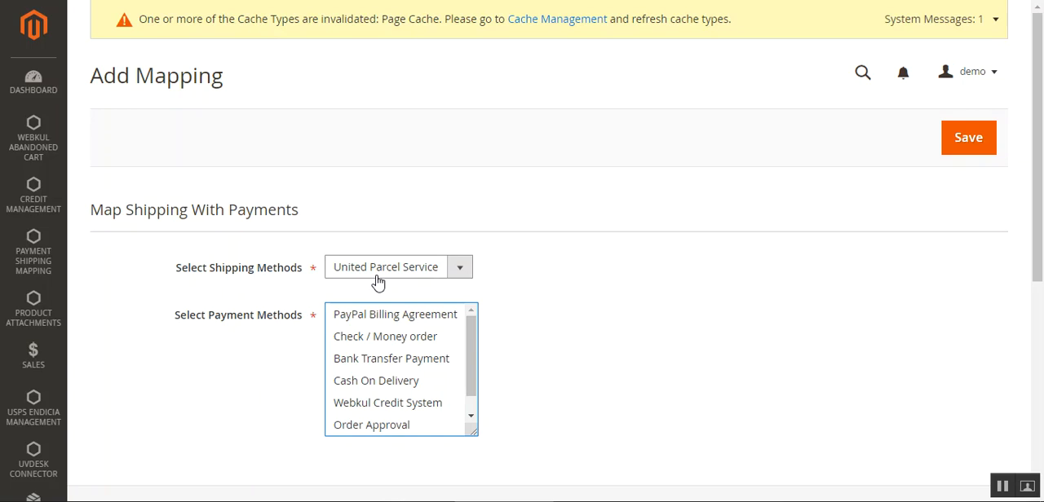
click(359, 321)
scroll(468, 359, down, 1)
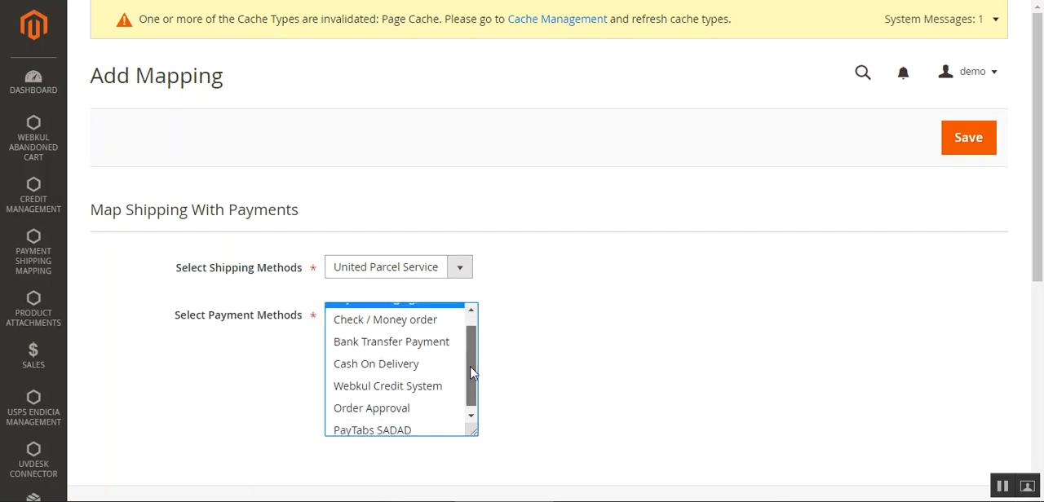
click(399, 382)
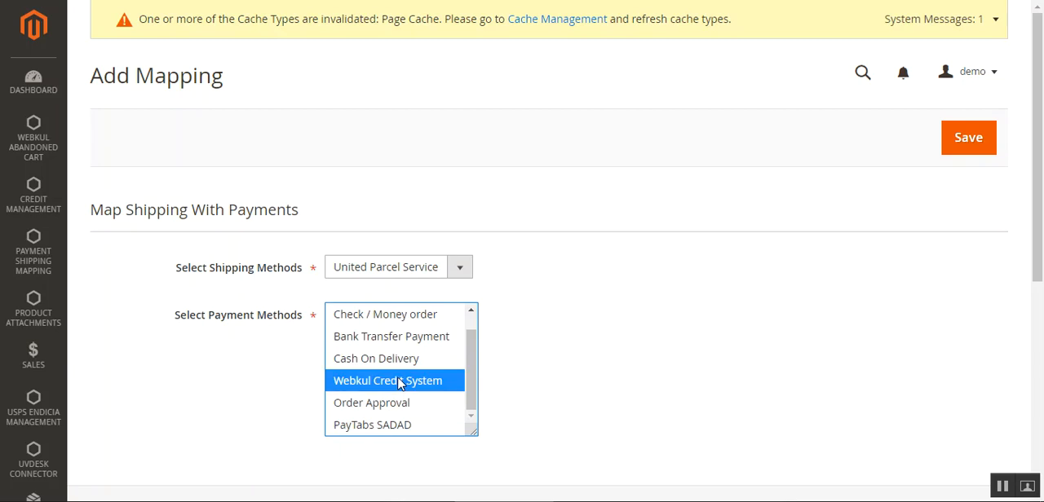
scroll(472, 358, up, 1)
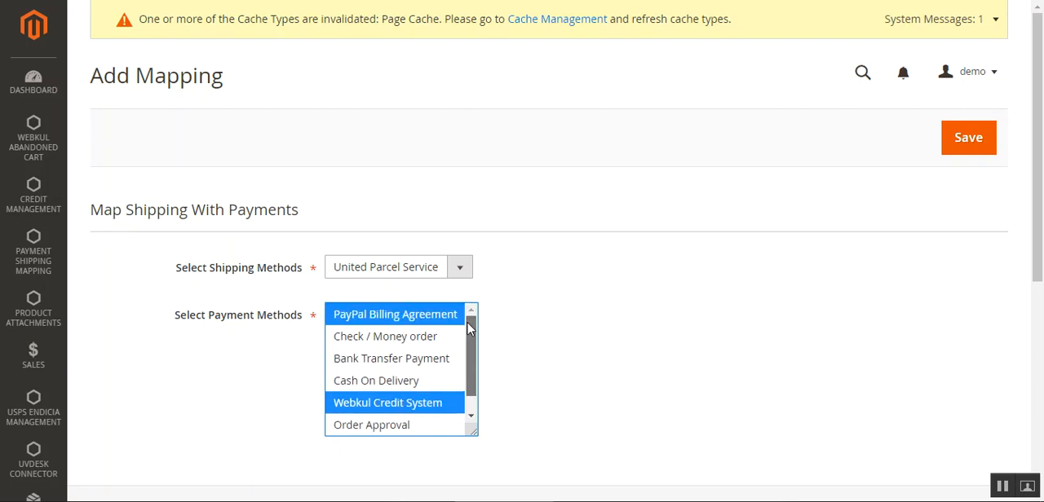
click(969, 138)
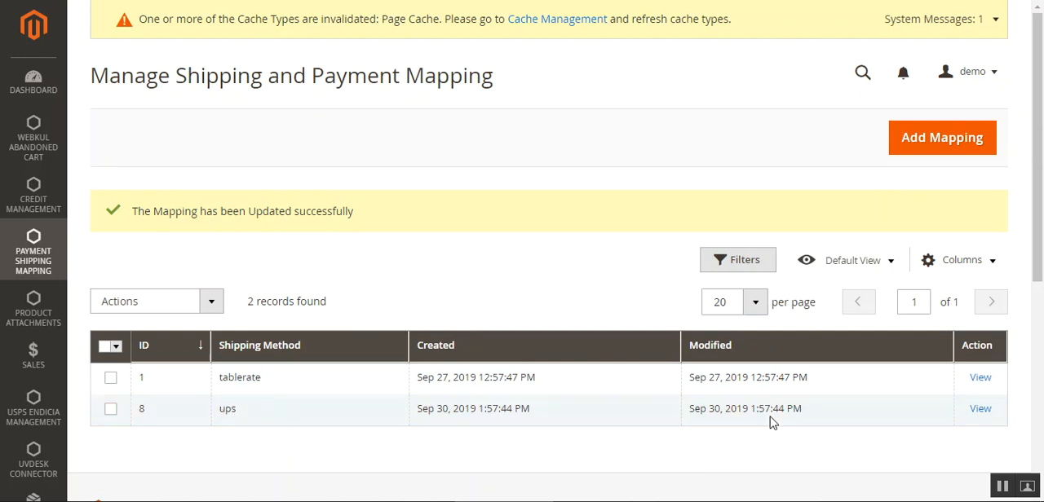
Open the ups mapping and review its shipping method options and selected payment methods
click(982, 410)
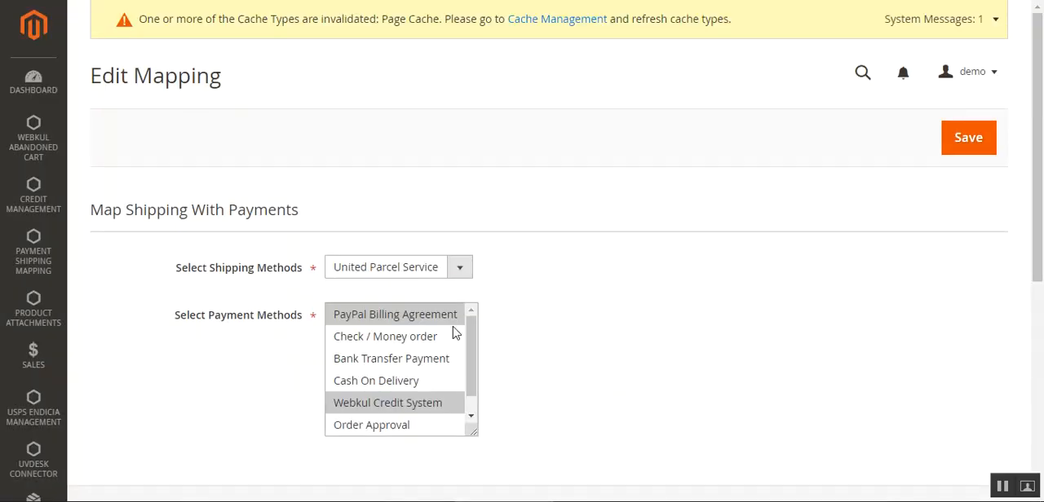
click(461, 268)
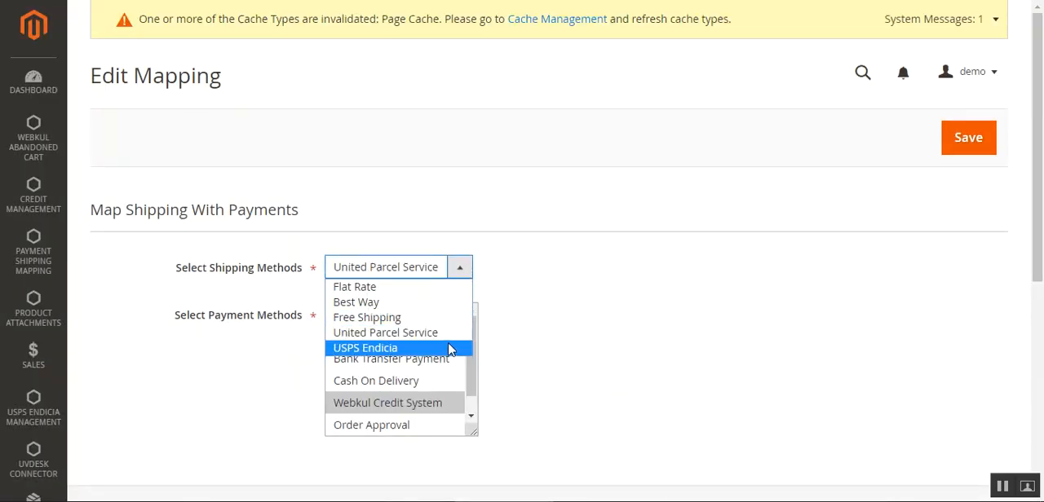
click(568, 305)
drag(470, 331, 473, 313)
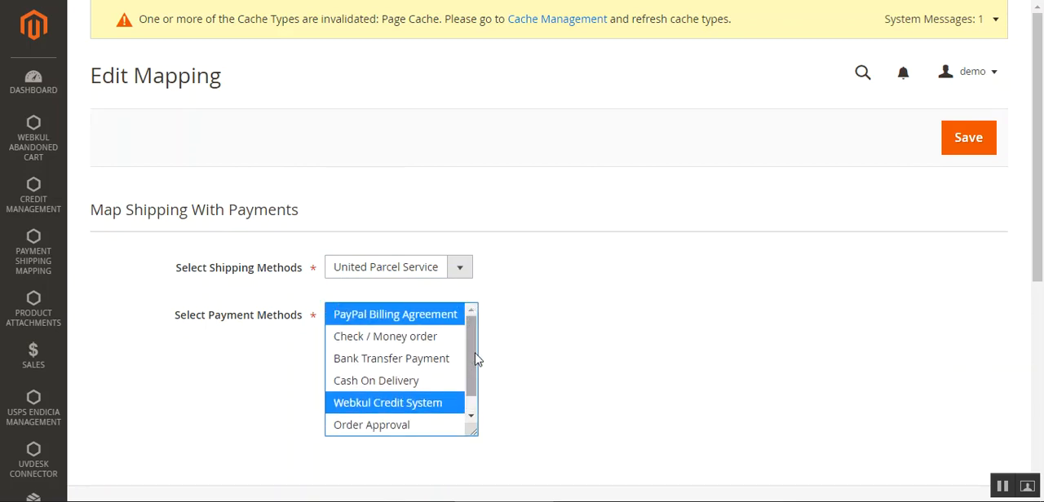
drag(476, 354, 459, 329)
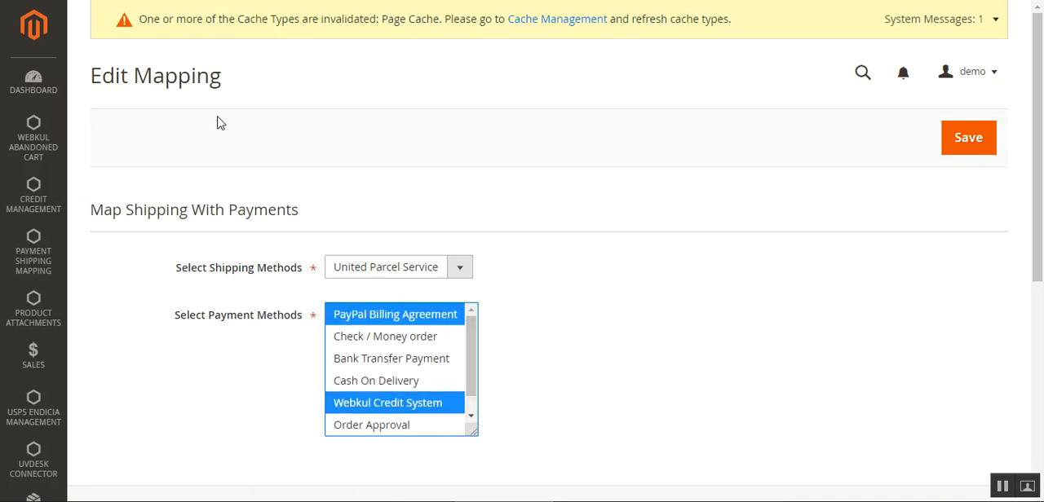
click(681, 131)
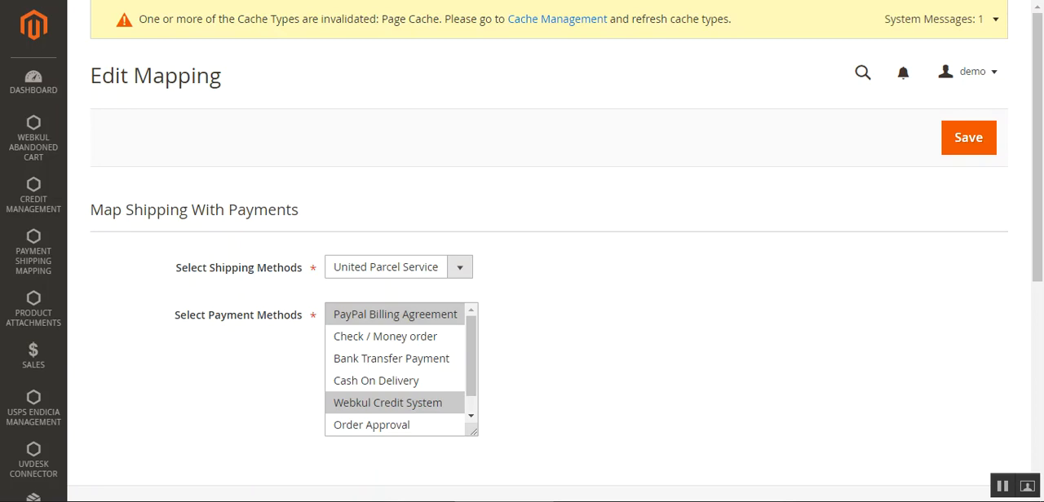
drag(136, 214, 269, 216)
click(287, 216)
drag(300, 215, 81, 211)
click(424, 179)
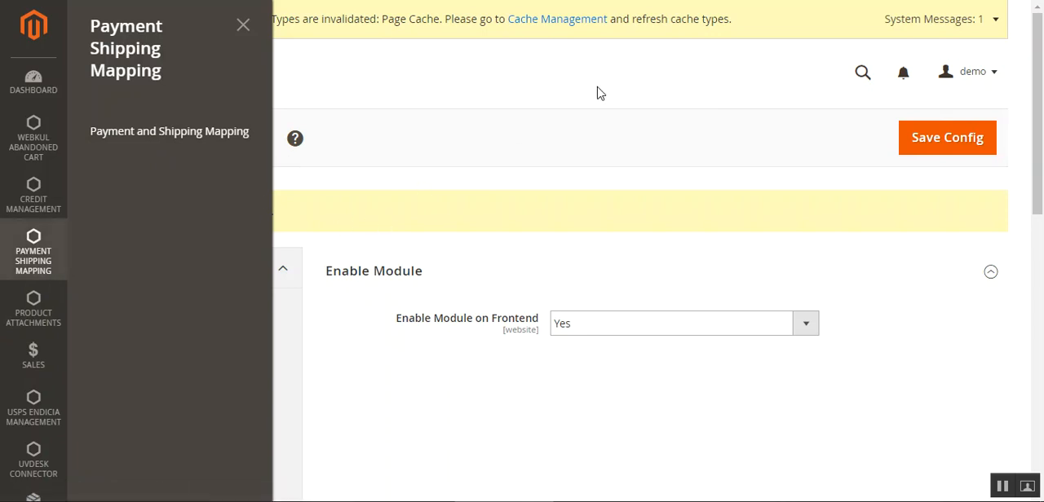
Return to the configuration page's browser tab and close the open Payment Shipping Mapping menu
click(243, 25)
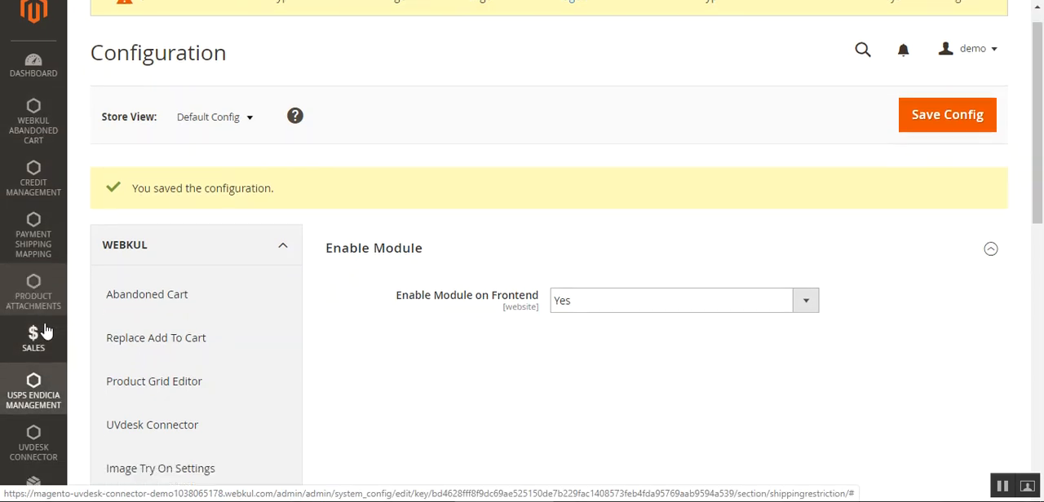
Open the product list of the catalog
scroll(40, 331, down, 3)
scroll(47, 330, down, 1)
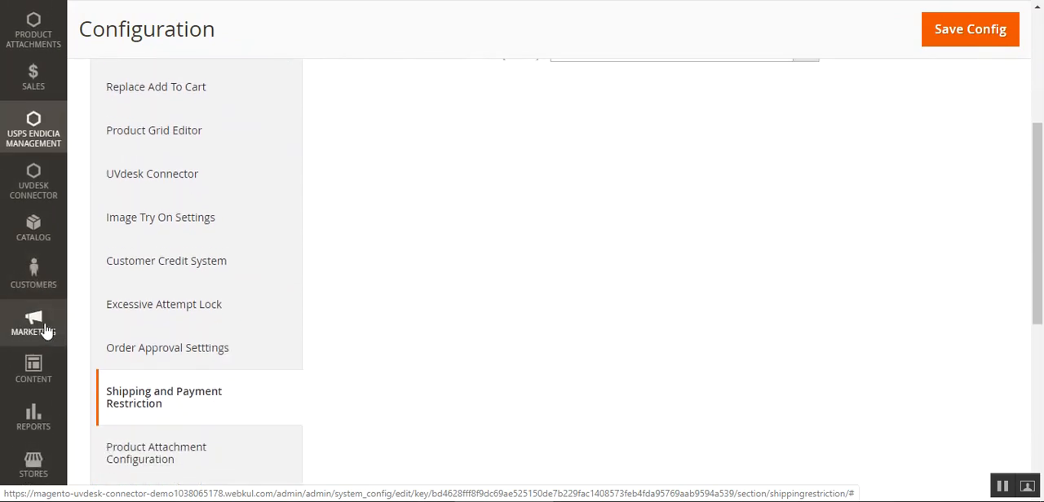
scroll(45, 331, up, 3)
click(39, 225)
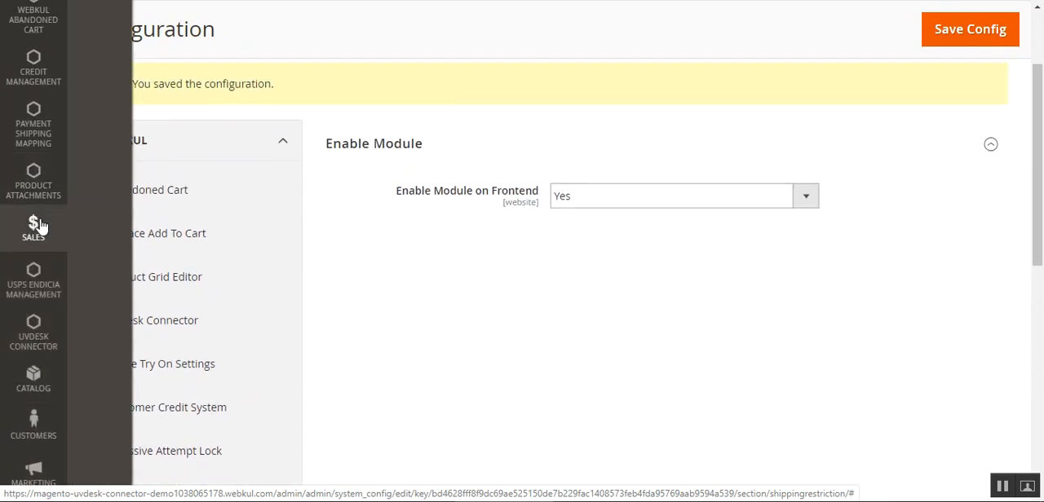
scroll(39, 226, up, 3)
scroll(41, 227, down, 2)
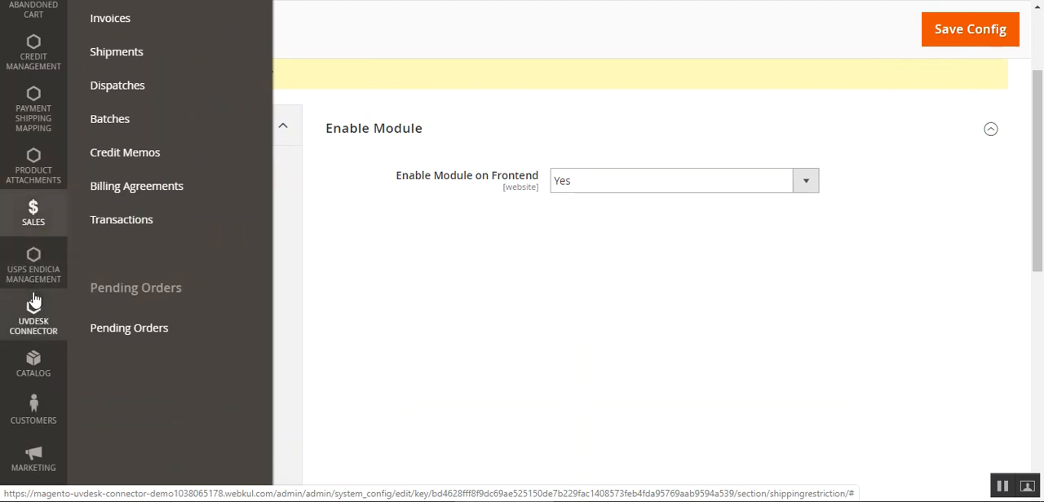
scroll(33, 302, down, 2)
click(34, 258)
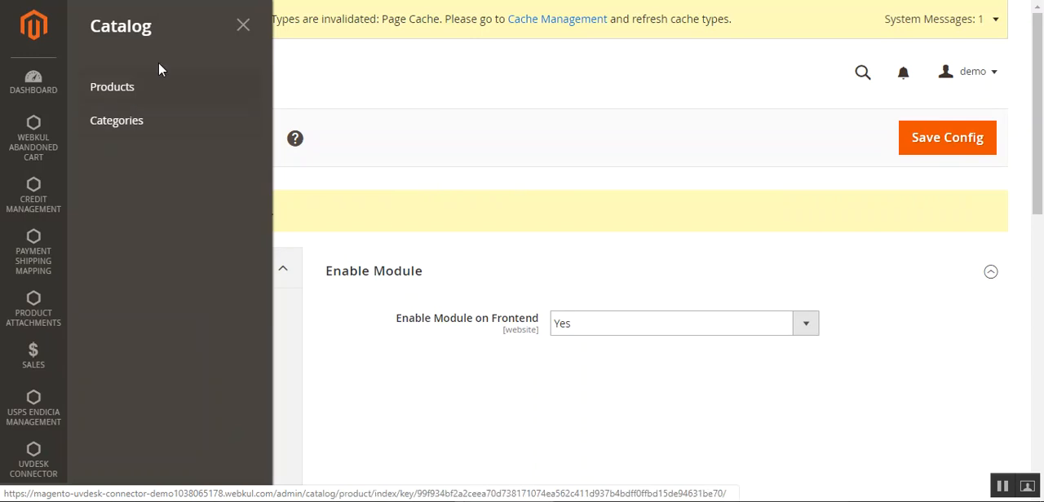
click(150, 91)
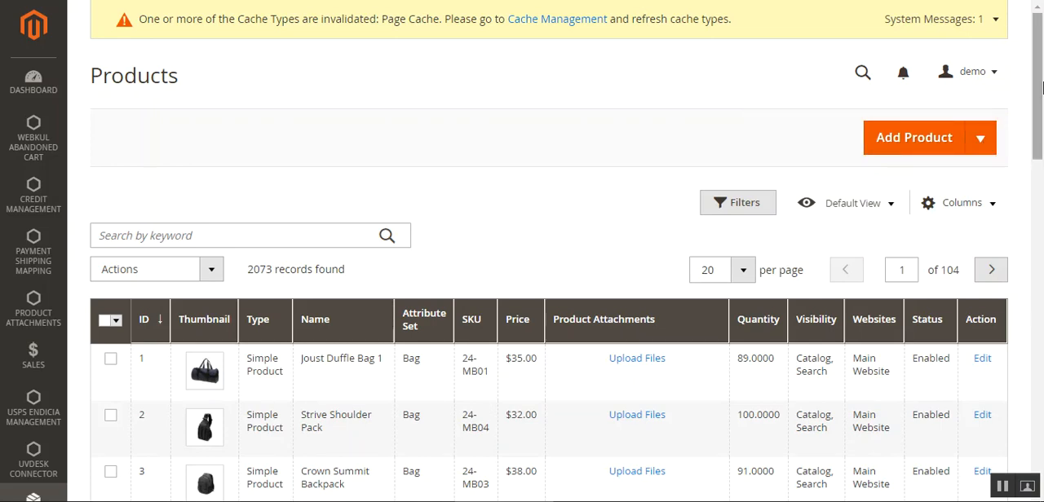
Find Joust Duffle Bag 1 in the product list and open it for editing
scroll(1042, 110, down, 1)
scroll(1042, 110, down, 5)
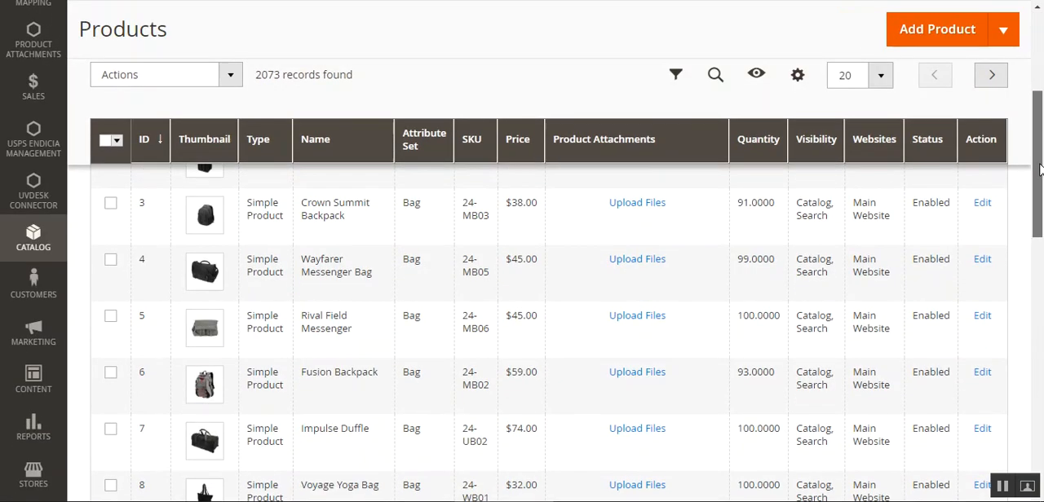
scroll(1039, 165, up, 6)
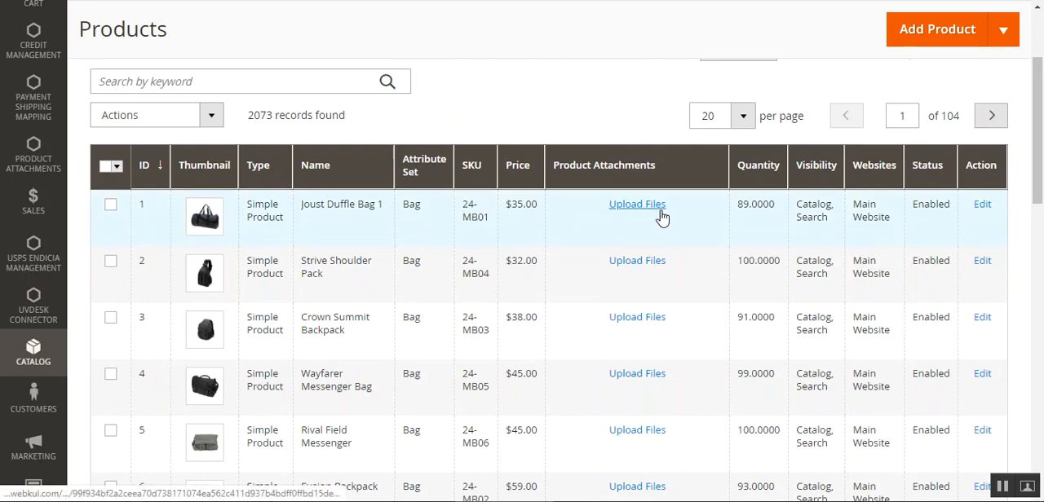
click(985, 208)
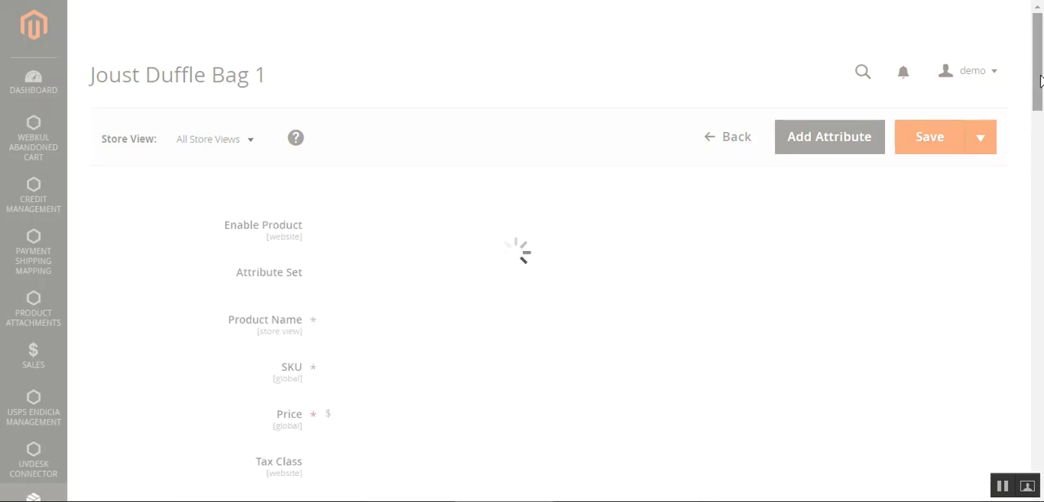
Select Free Shipping as the shipping method of Joust Duffle Bag 1
scroll(1039, 80, down, 7)
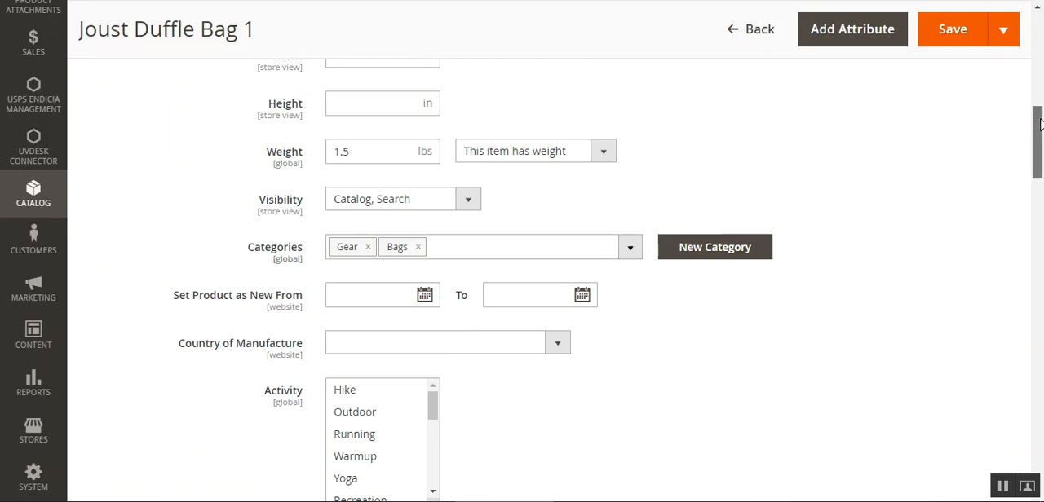
drag(1038, 124, 1040, 314)
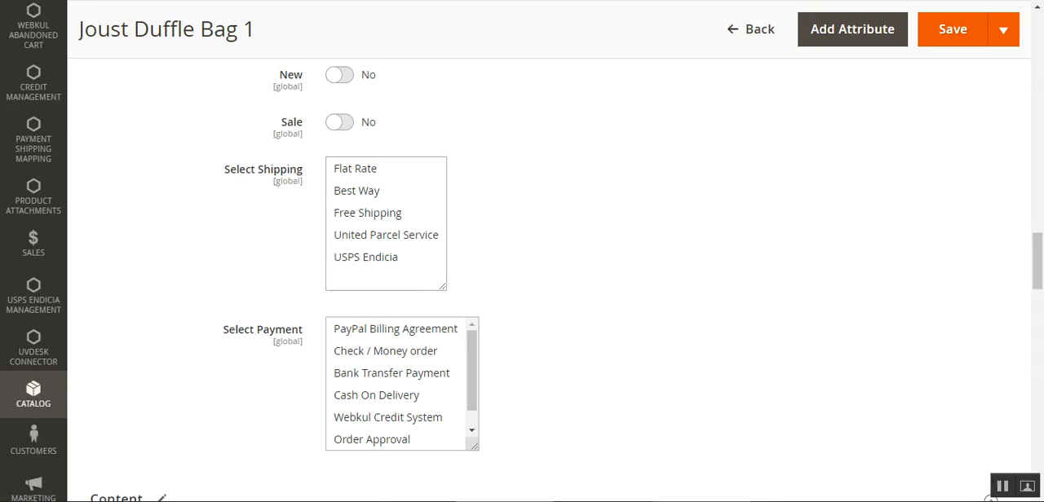
click(371, 215)
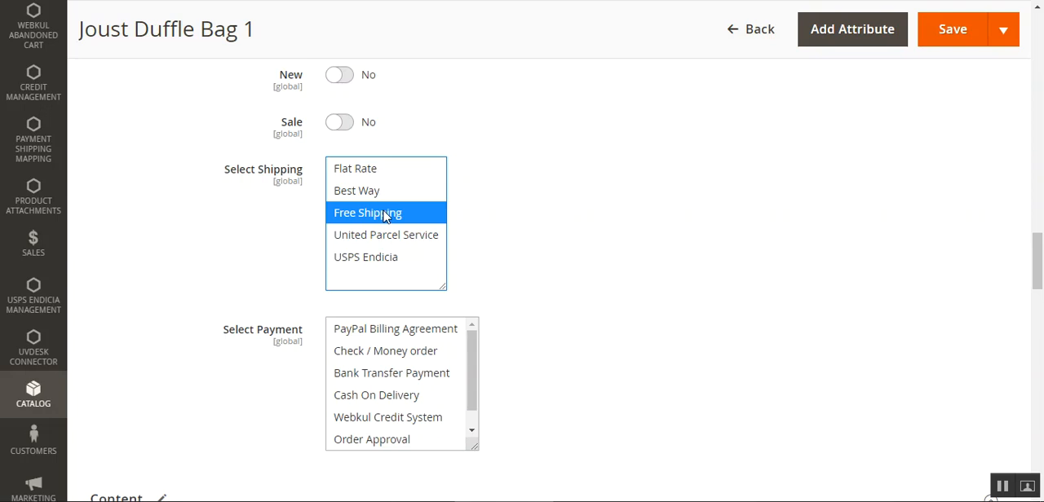
Select Cash On Delivery and PayPal Billing Agreement as the product's payment methods and save the product
drag(471, 371, 475, 408)
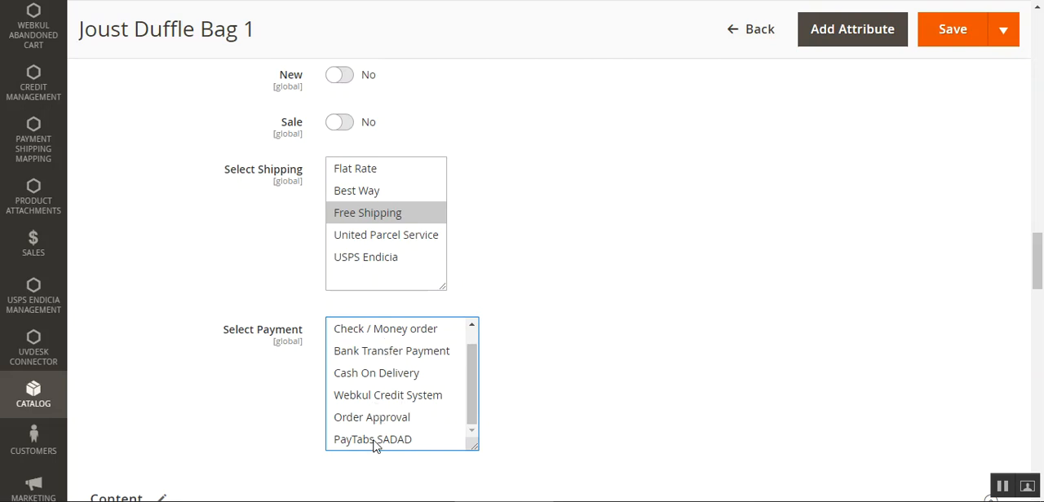
click(371, 377)
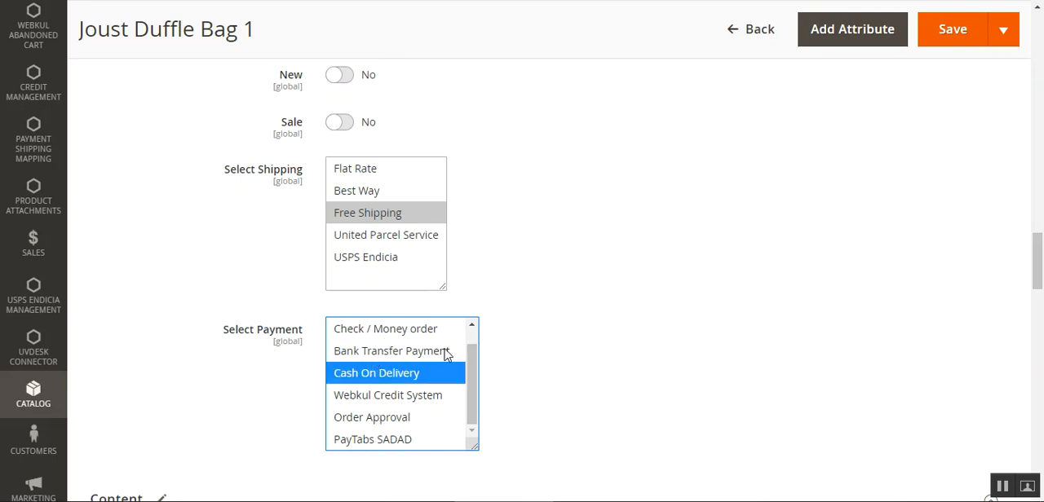
scroll(473, 359, up, 1)
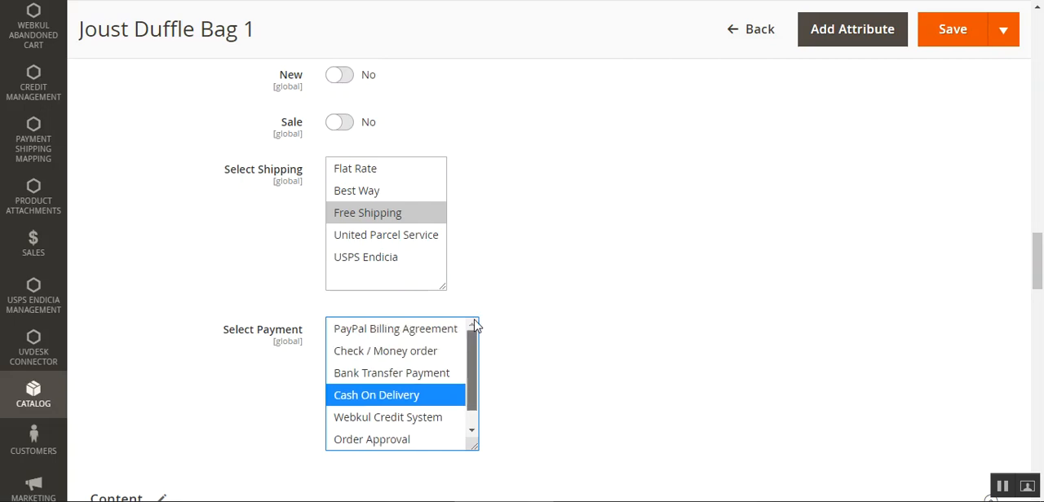
ctrl+click(387, 337)
mouse_move(1042, 256)
mouse_down()
mouse_move(1042, 306)
mouse_move(1043, 264)
mouse_up()
click(950, 43)
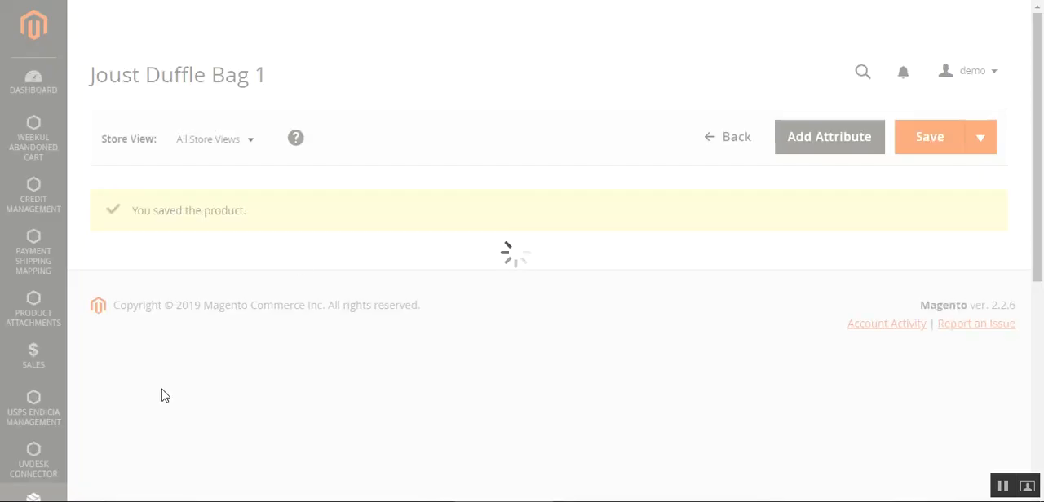
Go to the catalog's category management page and open the Women category
scroll(161, 396, down, 7)
scroll(160, 395, down, 3)
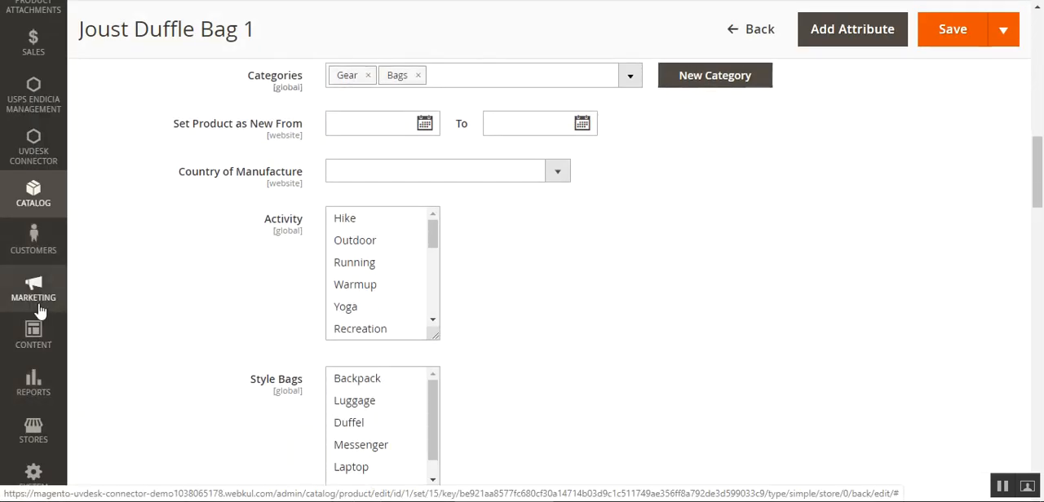
scroll(35, 187, up, 8)
click(35, 187)
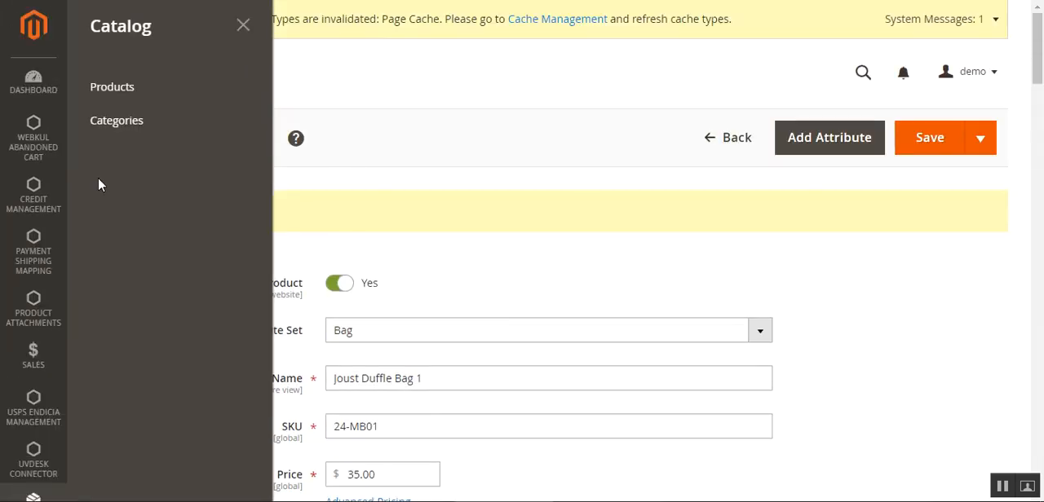
click(144, 119)
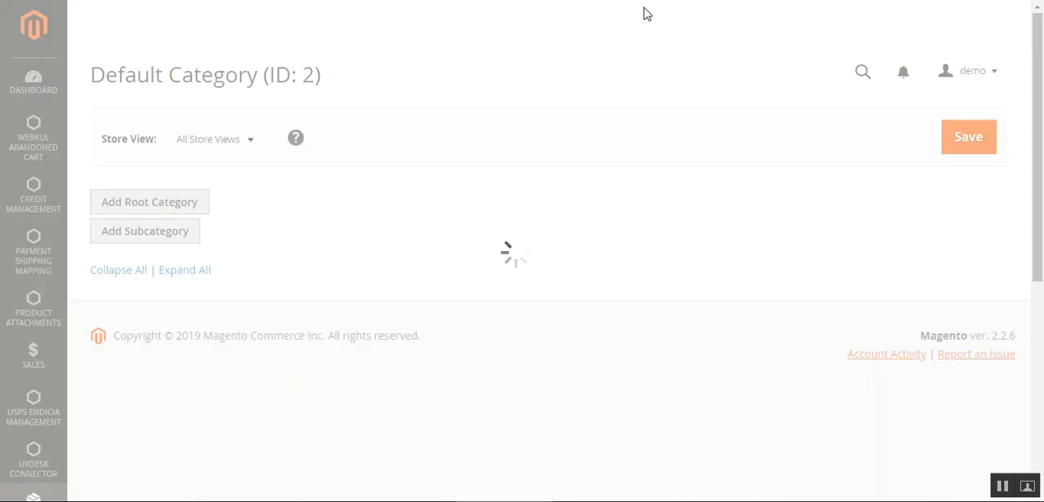
drag(1042, 157, 1043, 195)
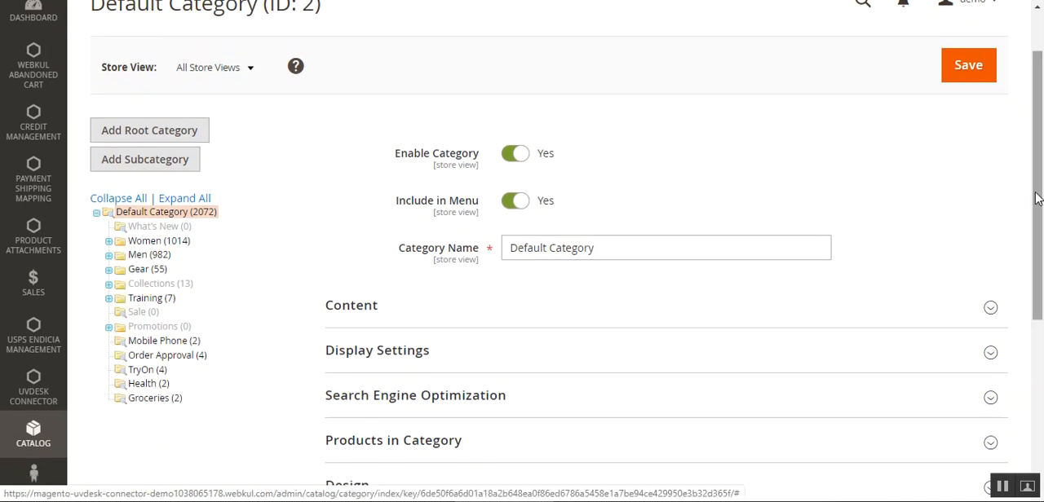
click(151, 242)
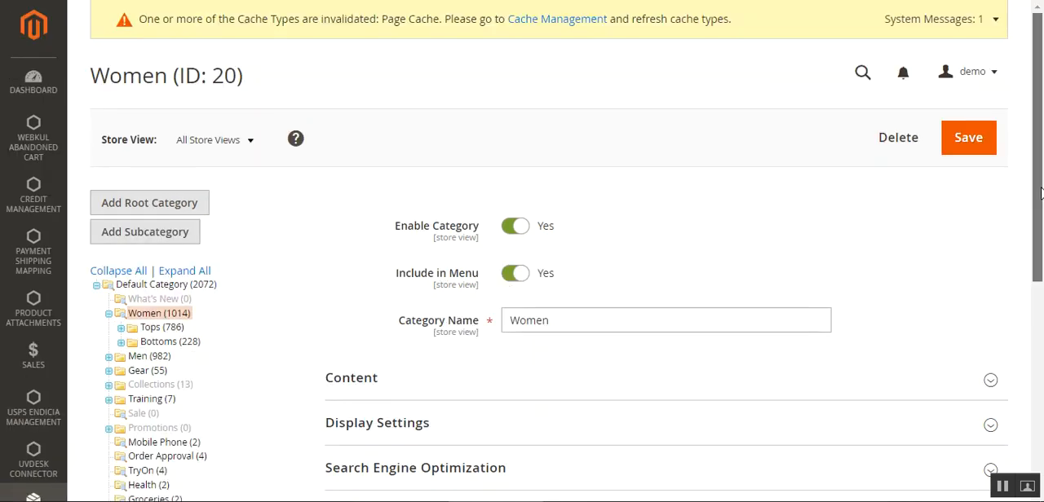
In the Women category's Webkul Shipping and Payment Restriction section, select Flat Rate shipping and Bank Transfer Payment
drag(1040, 194, 1039, 358)
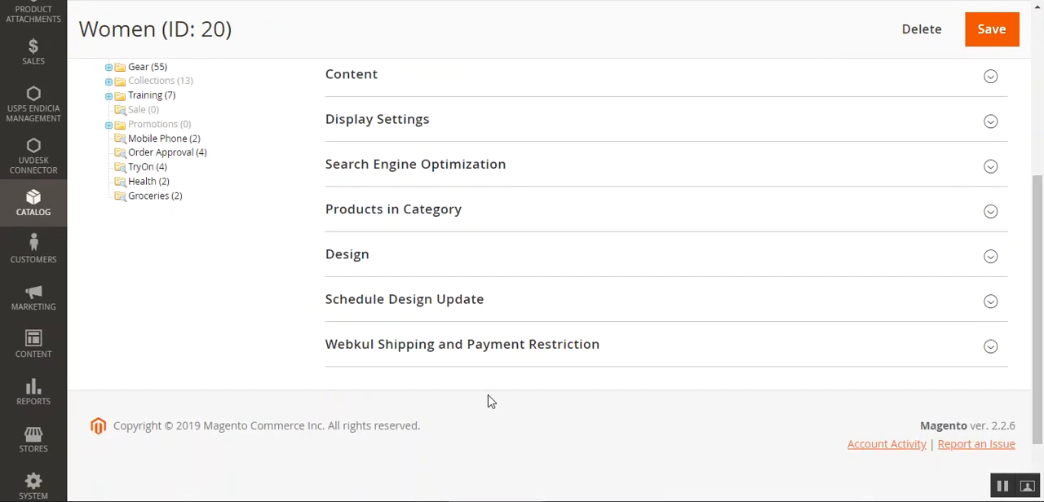
click(528, 355)
drag(1040, 217, 1040, 316)
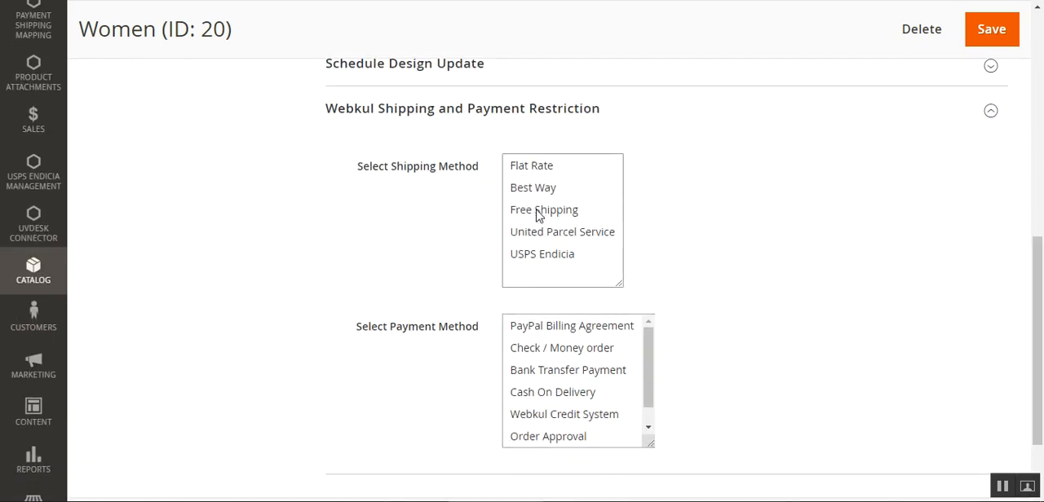
click(536, 167)
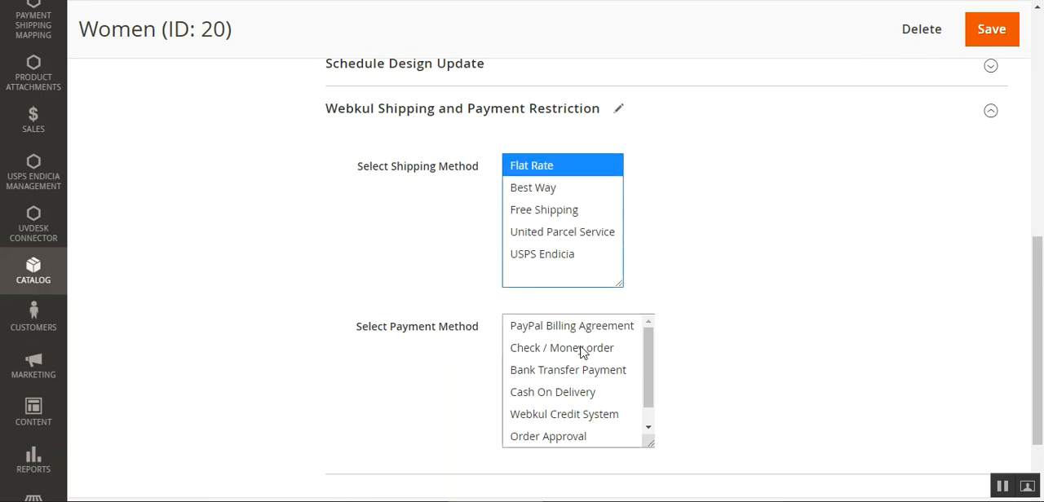
click(580, 371)
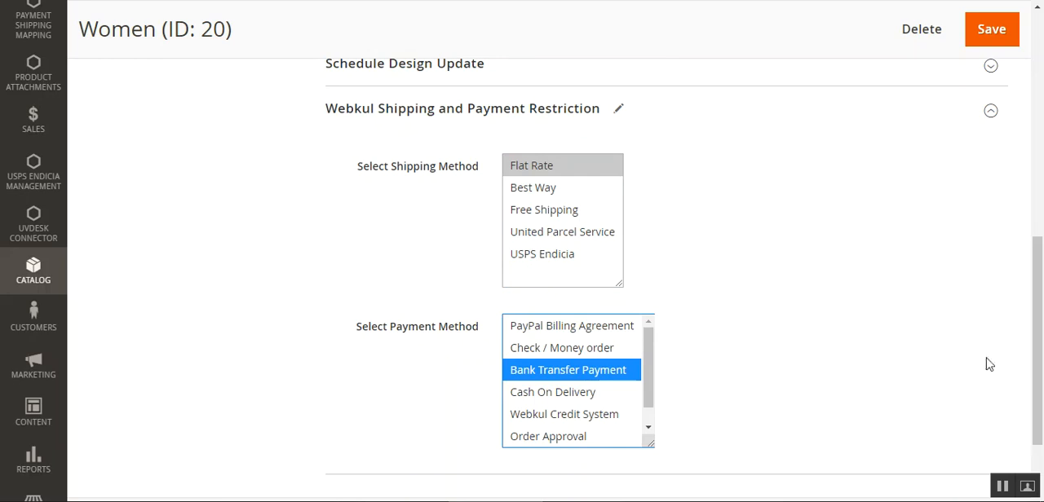
Add Best Way and Free Shipping to the Women category's selected shipping methods
drag(1041, 359, 1041, 388)
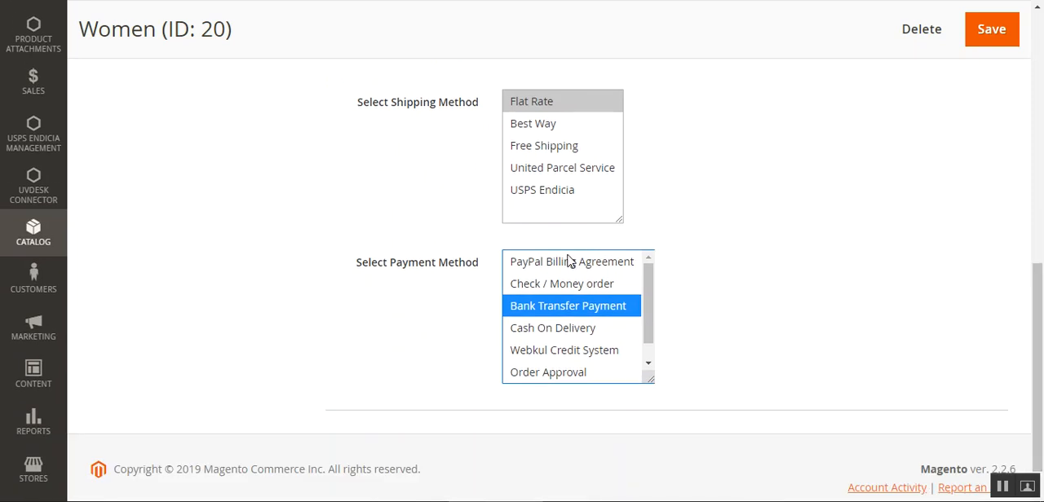
ctrl+click(528, 123)
ctrl+click(541, 147)
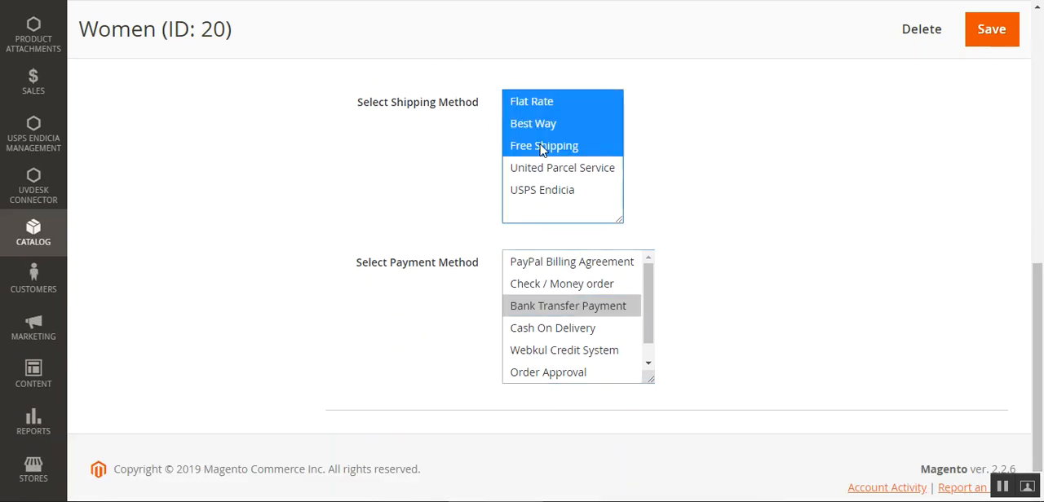
Add Webkul Credit System and Cash On Delivery to the category's selected payment methods and save the category
ctrl+click(561, 350)
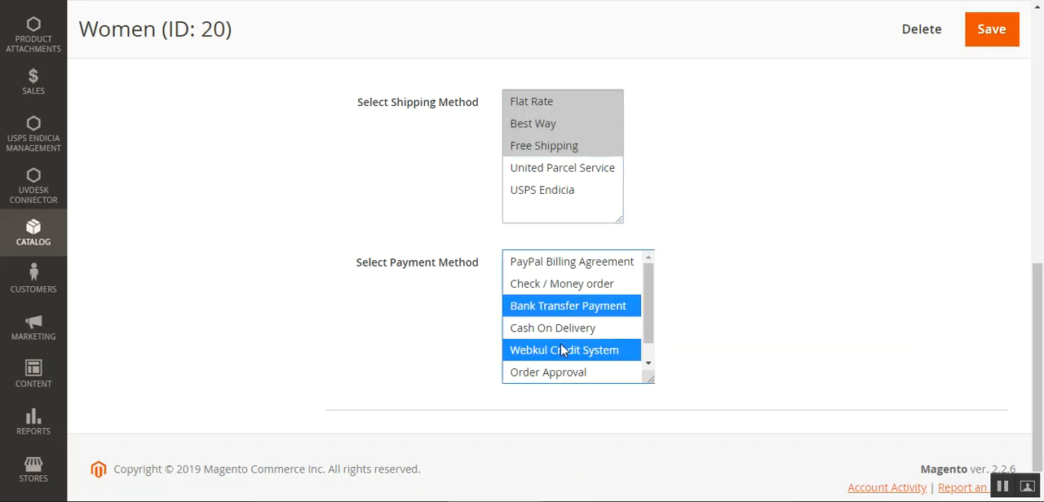
ctrl+click(557, 328)
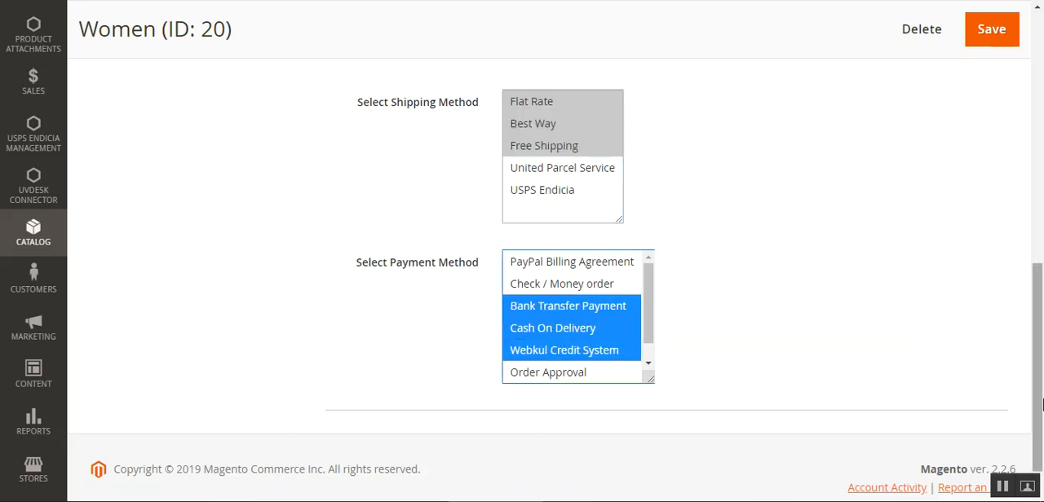
drag(1037, 404, 1041, 275)
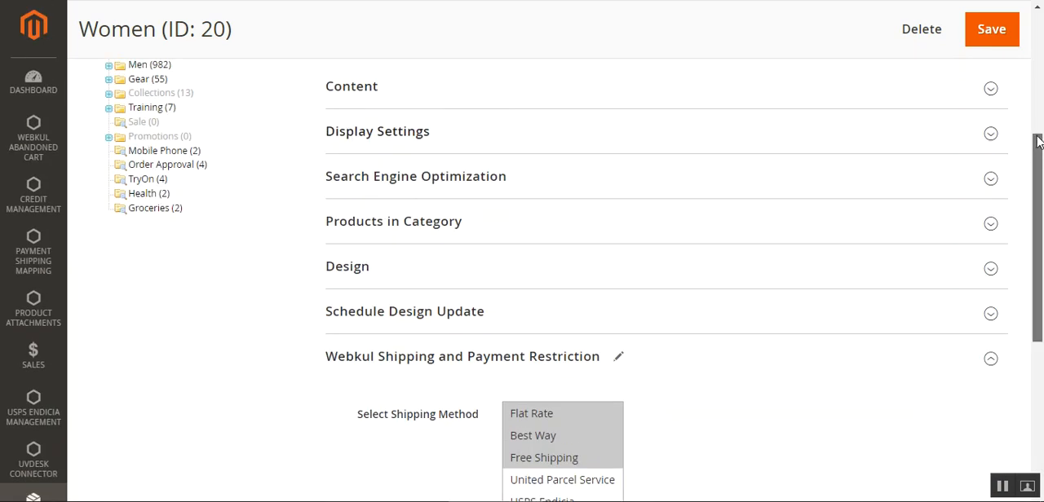
drag(1034, 135, 1011, 66)
click(983, 55)
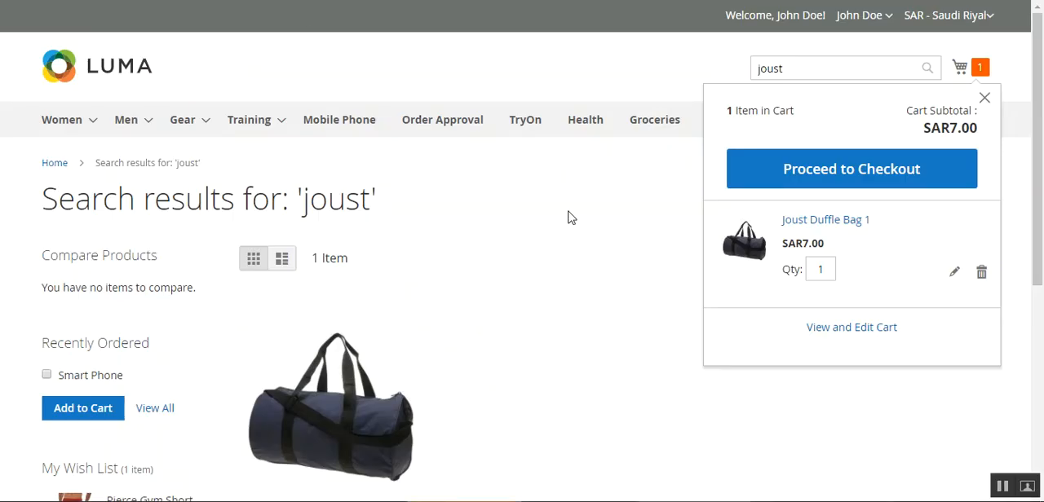
Switch to the Luma storefront, proceed to checkout from the cart and expand the item list in the order summary
click(568, 216)
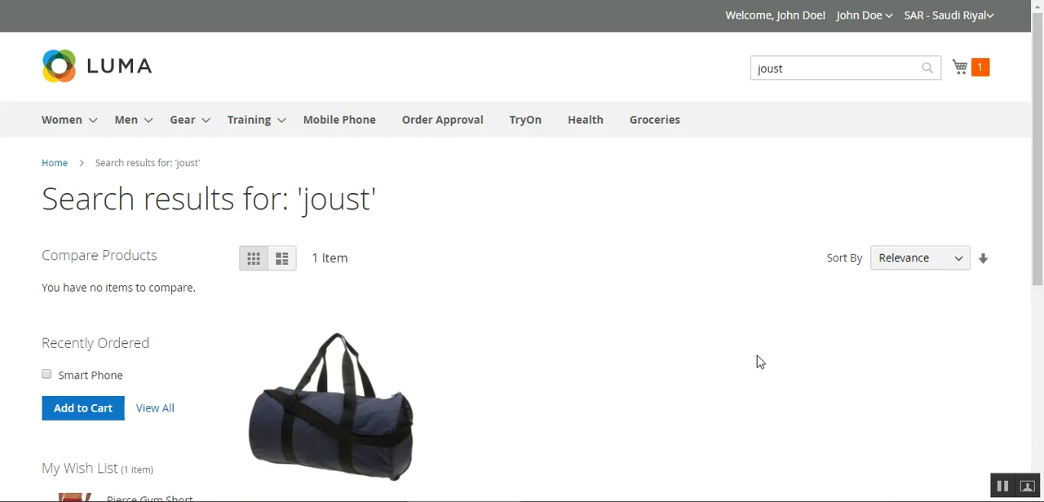
click(976, 72)
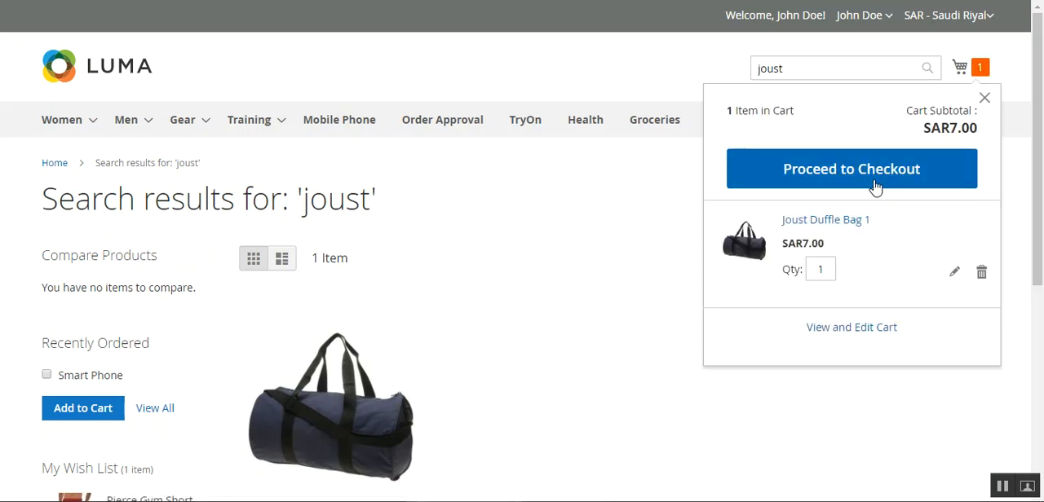
click(876, 184)
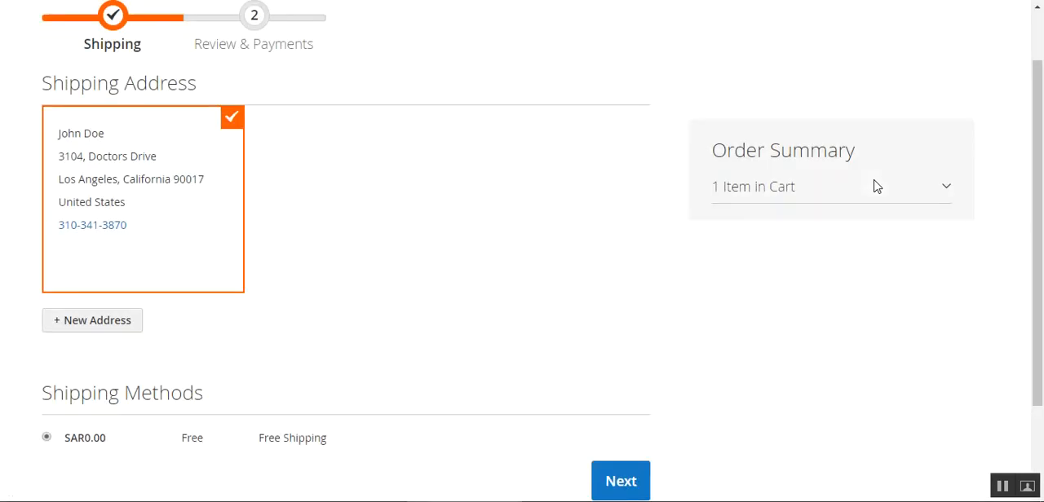
drag(1038, 212, 1039, 290)
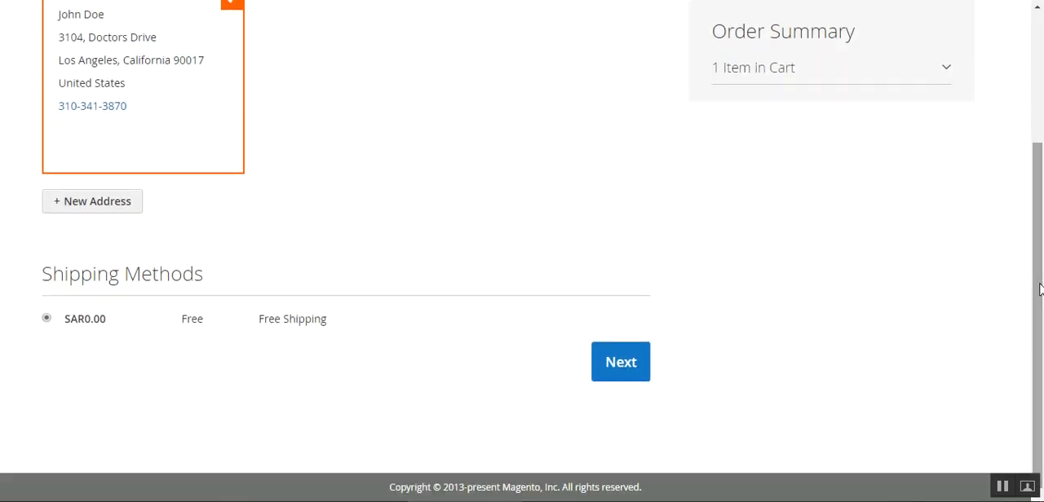
click(947, 73)
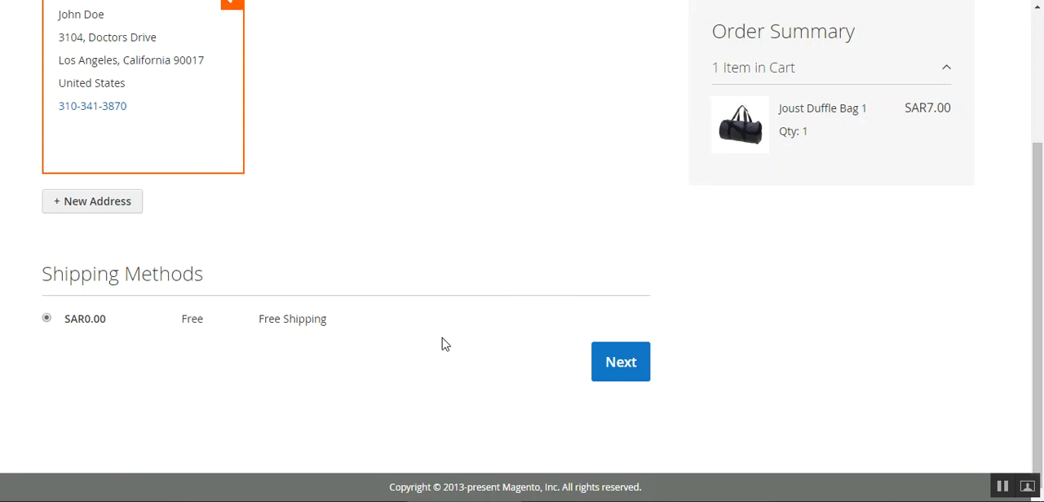
Continue the Joust Duffle Bag 1 checkout with Free Shipping and choose Cash On Delivery as the payment method
click(616, 367)
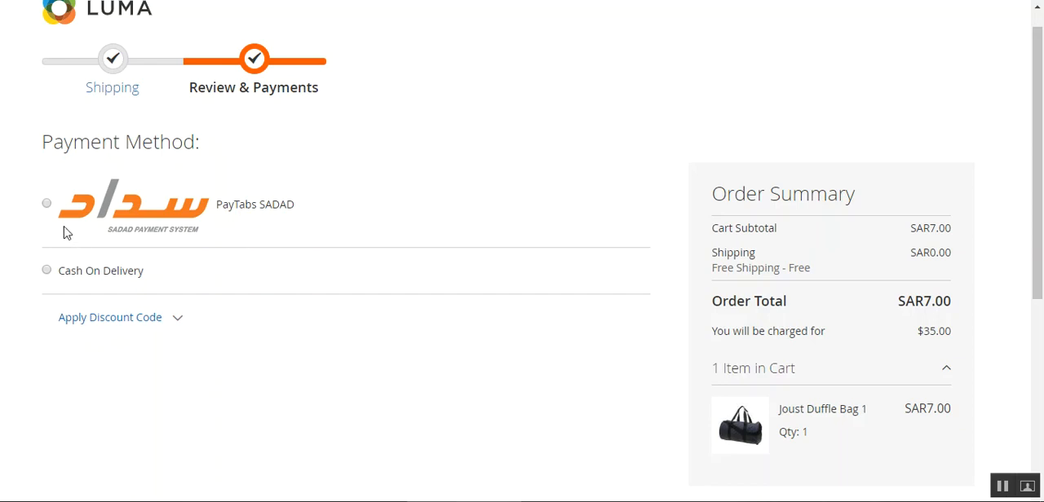
click(46, 272)
Switch to the Magento admin and review the shipping and payment methods selected for the Joust Duffle Bag 1 product
scroll(216, 299, down, 1)
scroll(216, 299, down, 3)
scroll(216, 298, up, 4)
scroll(216, 299, down, 2)
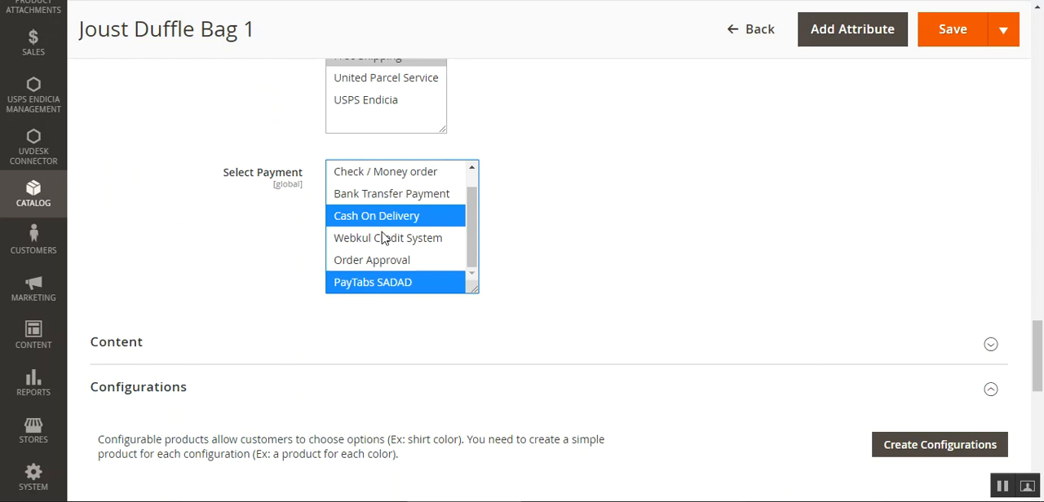
scroll(219, 267, up, 2)
scroll(219, 267, up, 1)
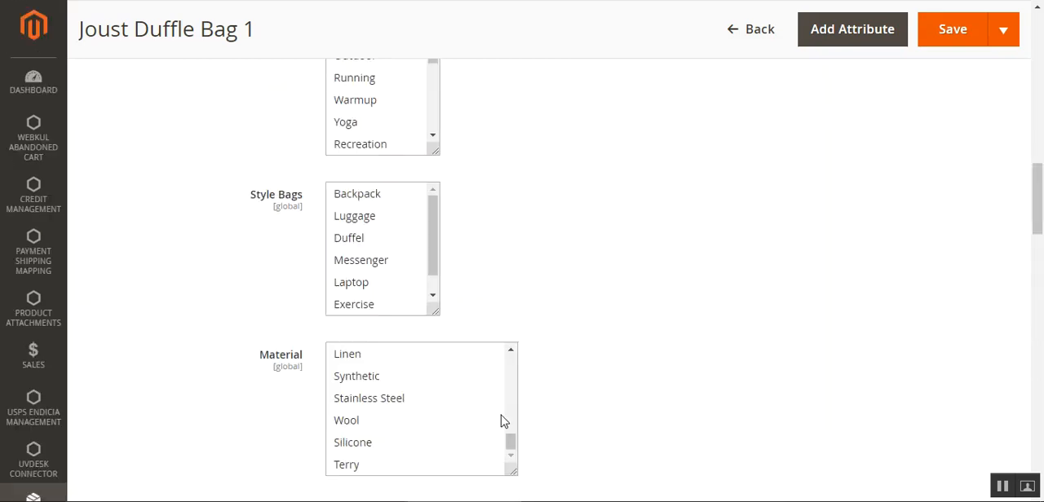
scroll(499, 419, up, 10)
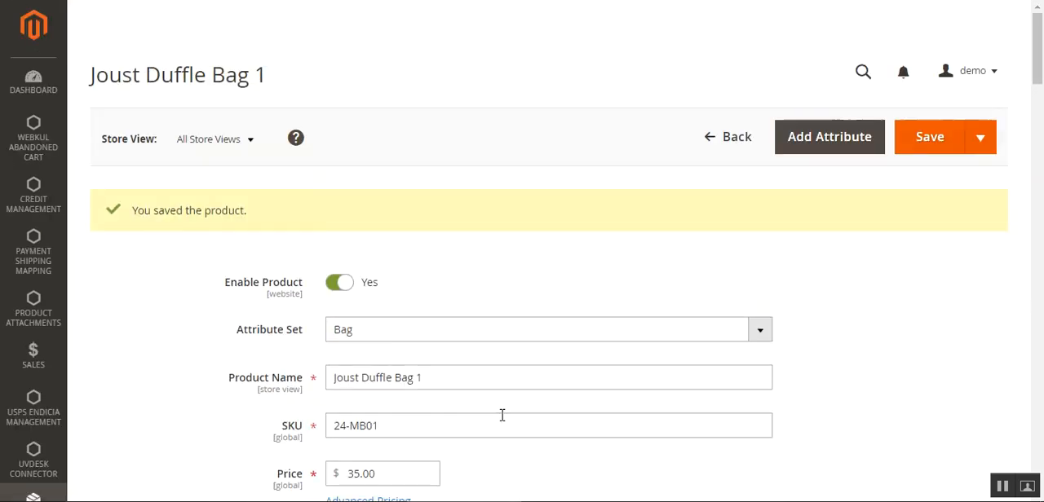
Return to the Luma checkout and place the Joust Duffle Bag 1 order with Cash On Delivery
scroll(501, 419, down, 15)
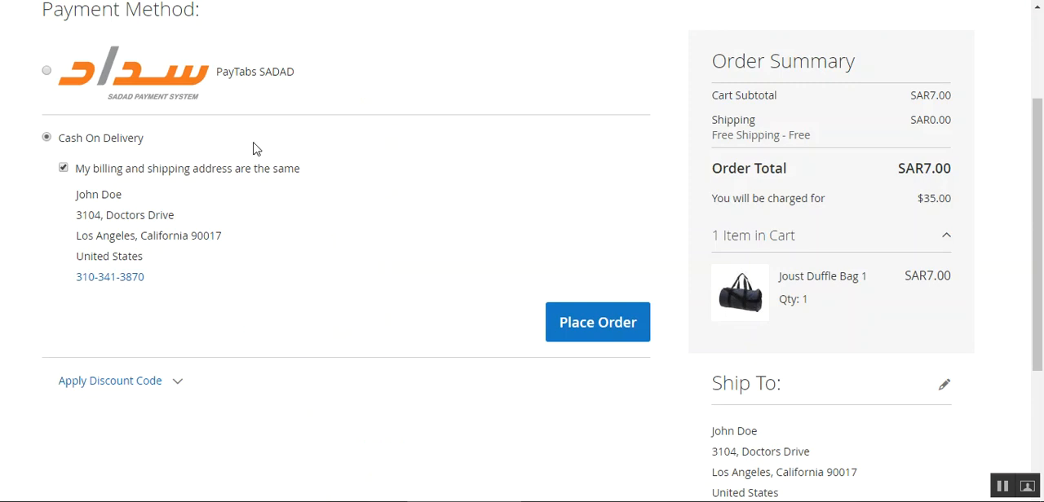
click(593, 347)
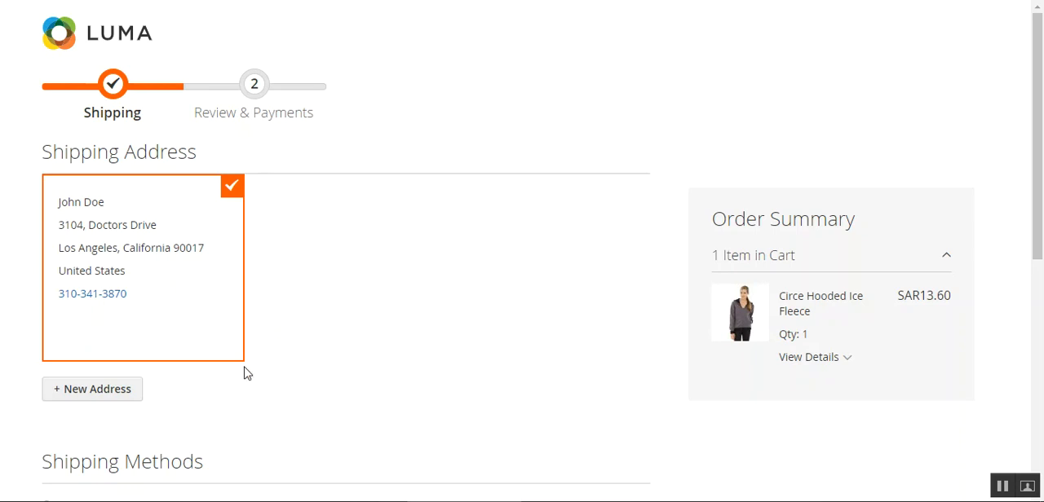
In the Circe Hooded Ice Fleece checkout, expand the item's details and examine the offered shipping methods
drag(1041, 168, 1042, 221)
click(848, 246)
drag(1042, 188, 1041, 269)
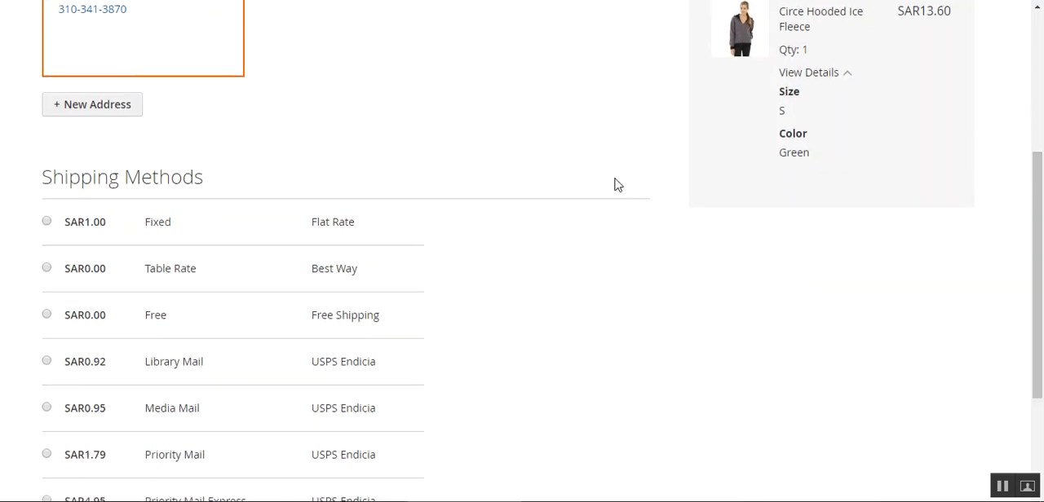
drag(322, 222, 356, 223)
drag(325, 274, 355, 271)
drag(319, 313, 383, 328)
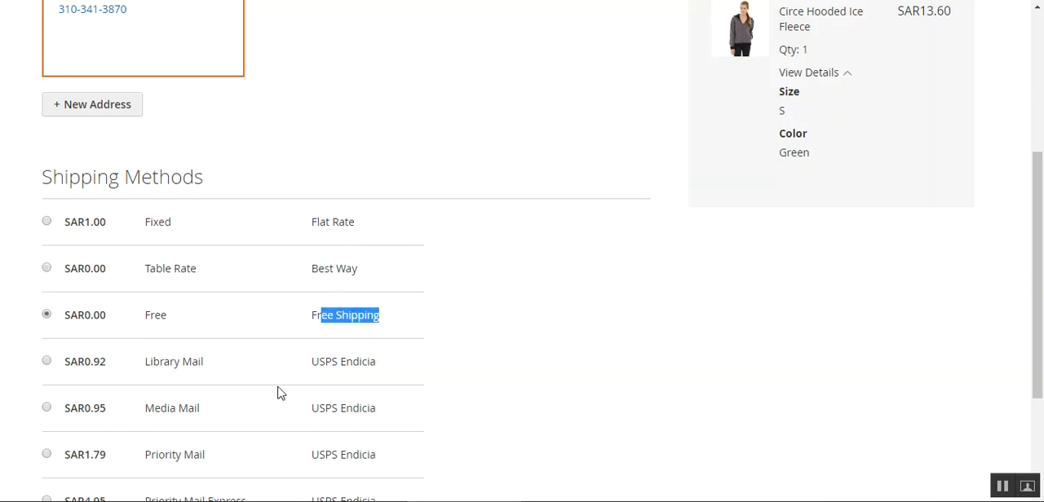
scroll(277, 393, down, 2)
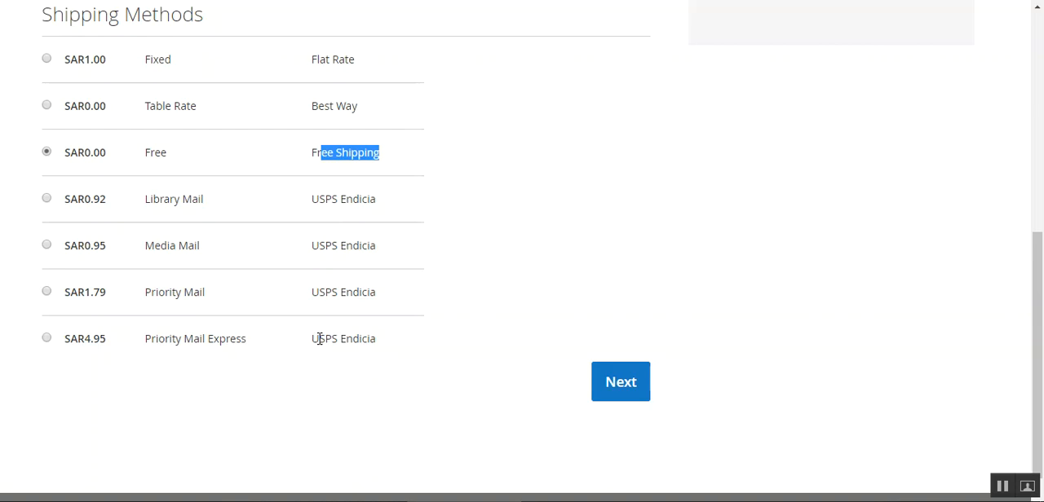
Choose the Best Way Table Rate shipping method for the Circe Hooded Ice Fleece and continue to the payment stage
click(500, 326)
scroll(500, 327, up, 2)
click(46, 263)
scroll(481, 379, down, 2)
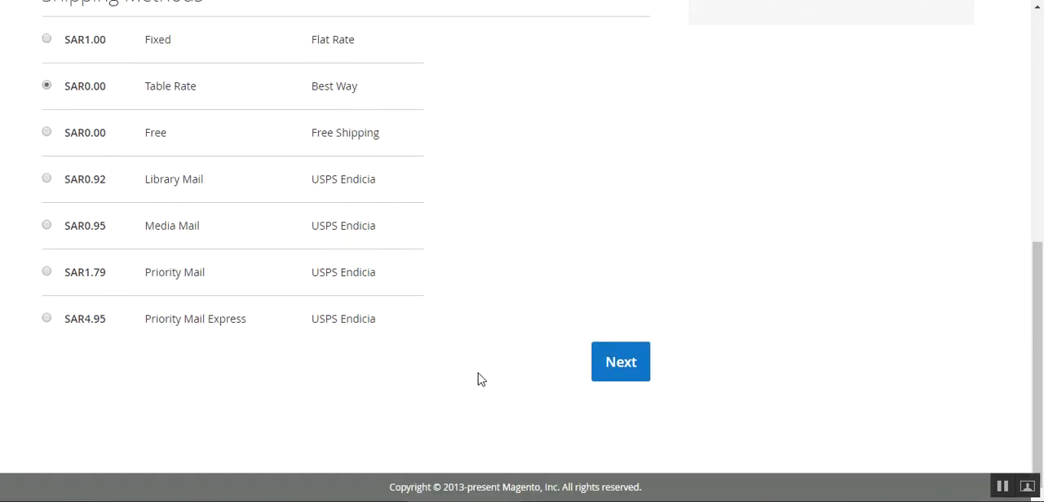
click(619, 366)
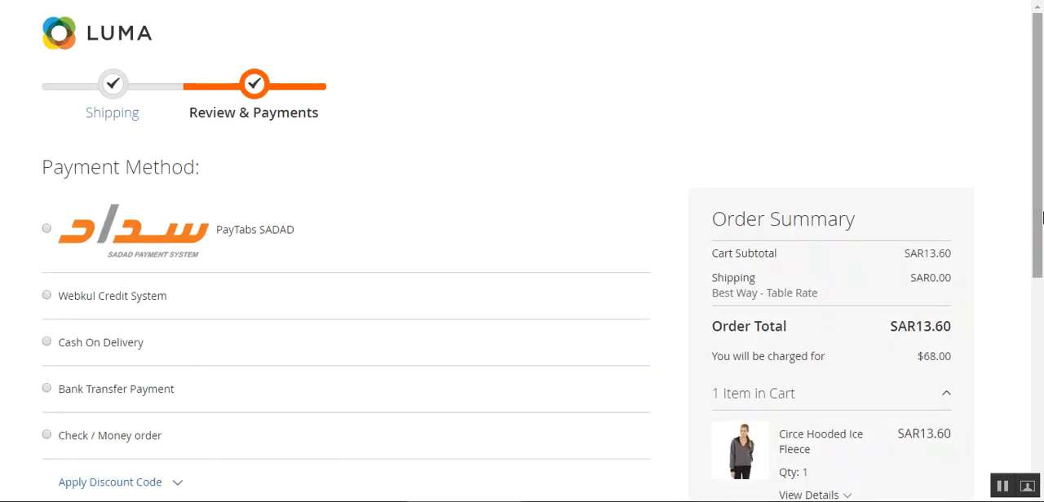
Compare the payment methods offered at checkout with the shipping and payment methods selected in the Women category's Webkul restriction section in the admin
scroll(1042, 216, down, 1)
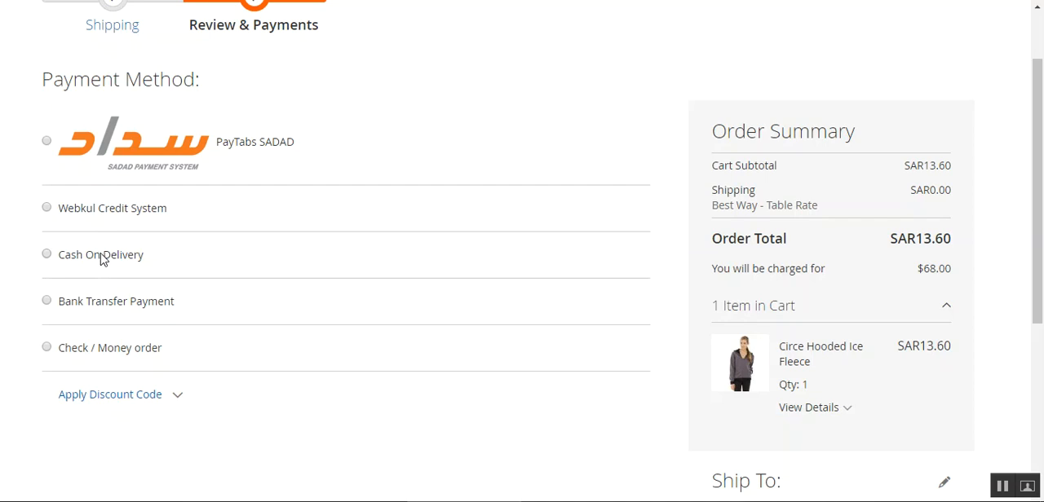
drag(88, 217, 153, 223)
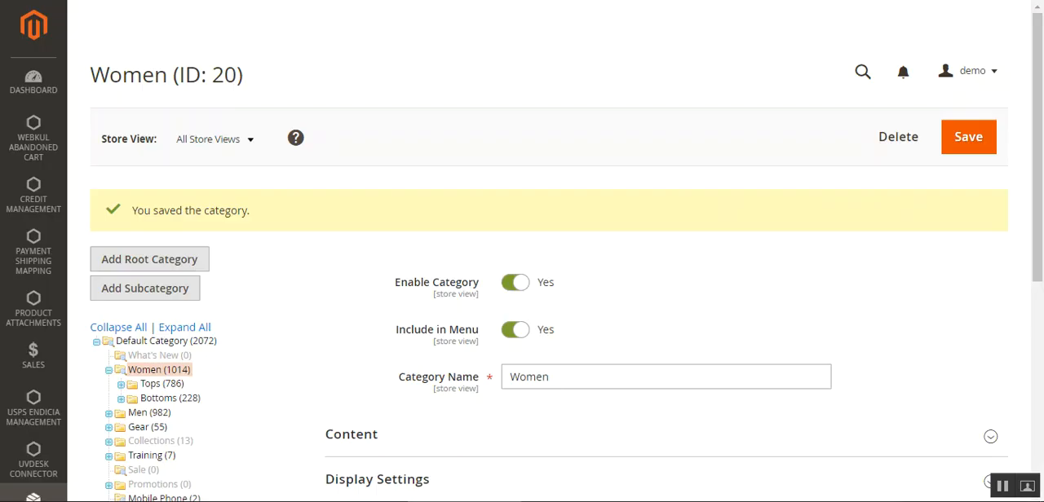
scroll(446, 298, down, 3)
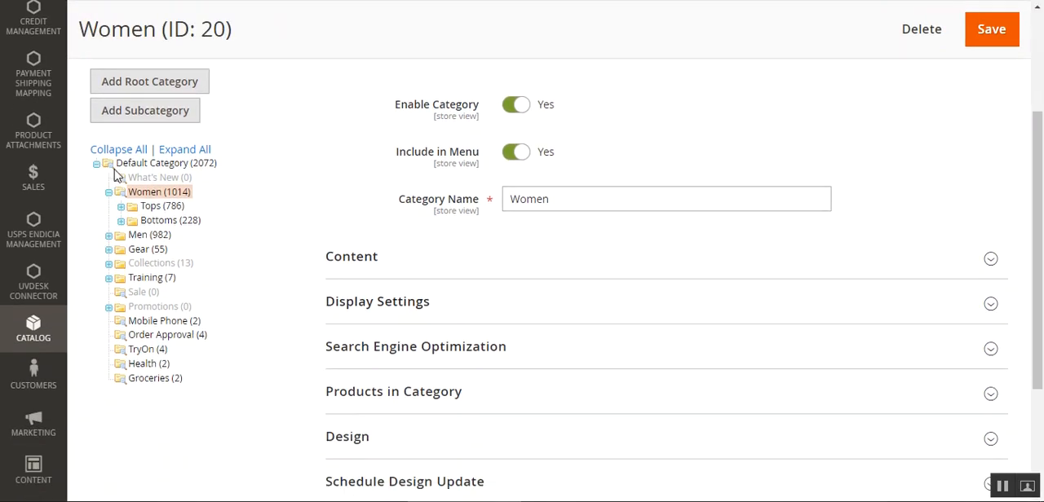
scroll(280, 238, down, 3)
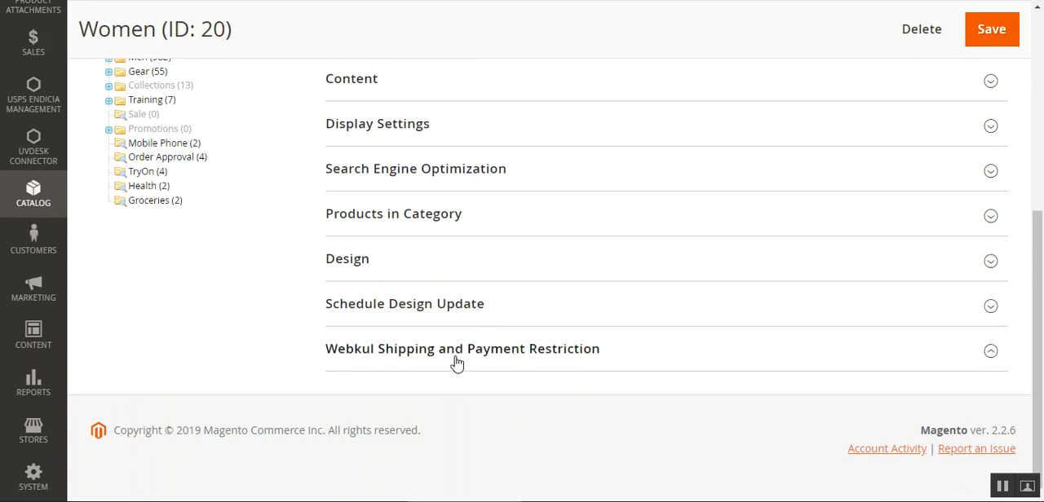
click(452, 363)
scroll(461, 360, down, 4)
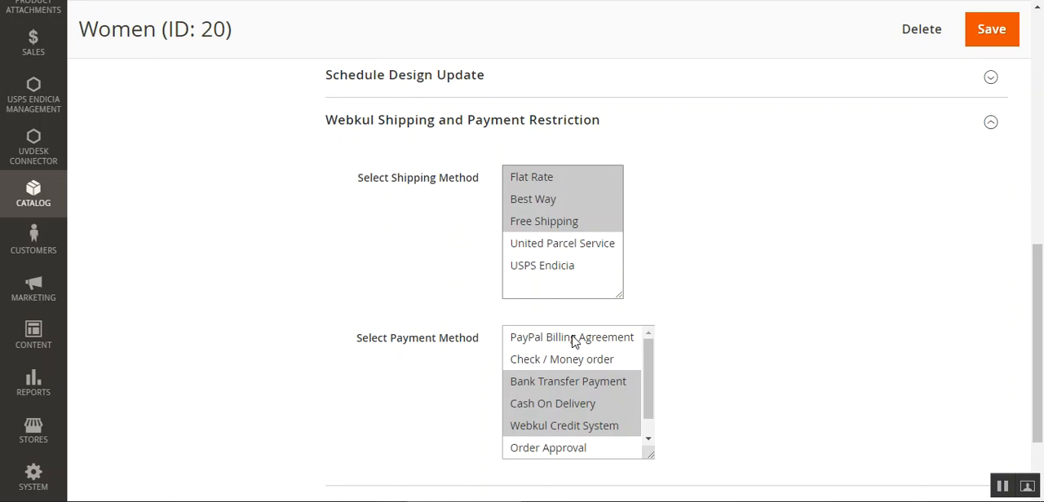
drag(649, 377, 647, 414)
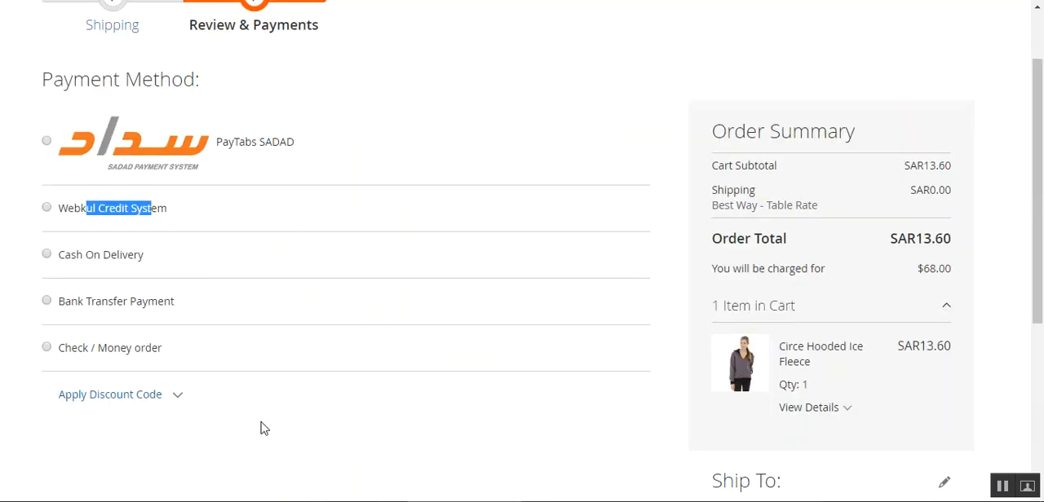
click(260, 426)
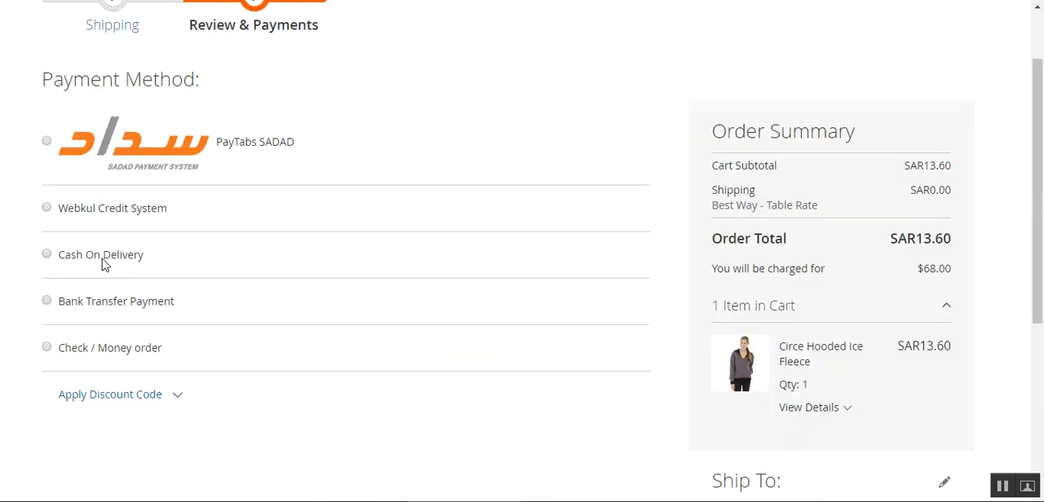
In the Luma checkout, choose Cash On Delivery and place the Circe Hooded Ice Fleece order
click(47, 254)
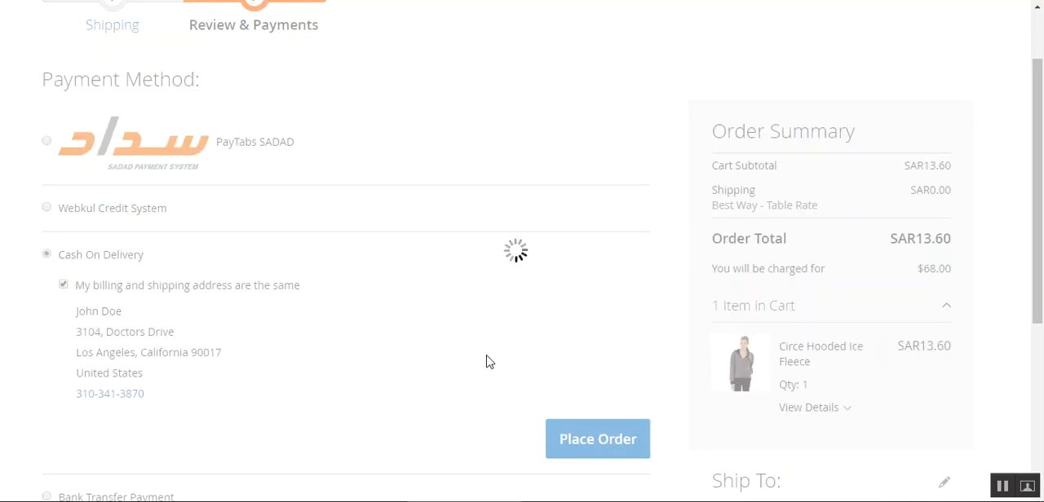
click(580, 441)
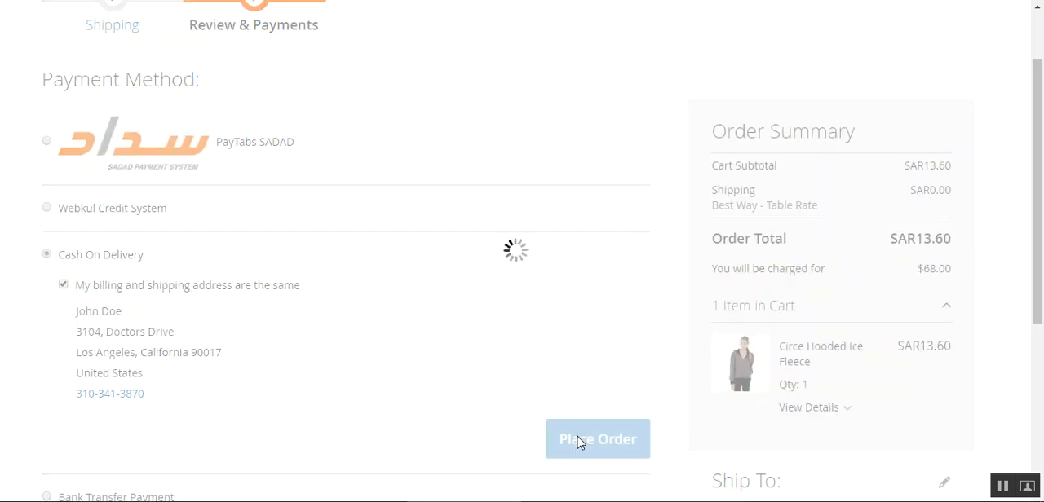